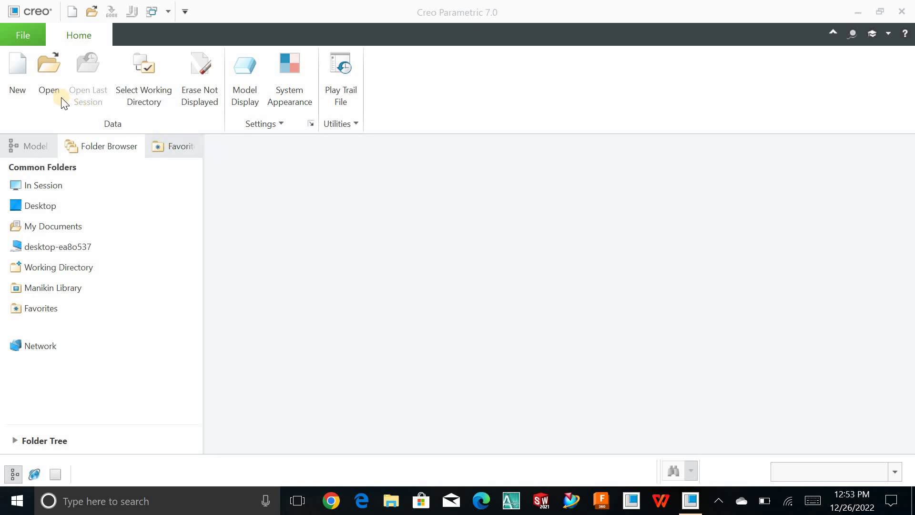
# Step: Open asm0003.asm from the in-session models, spin it slightly and refit the view
pyautogui.click(217, 149)
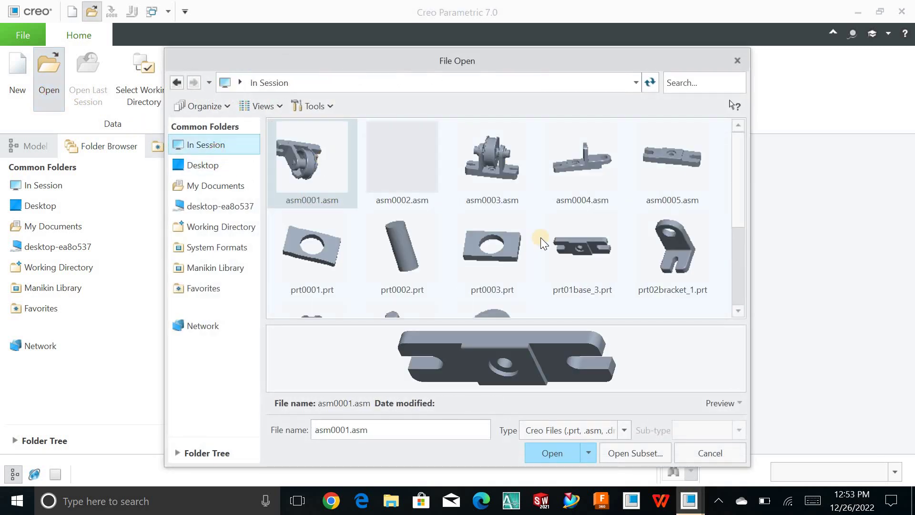
pyautogui.click(515, 164)
pyautogui.click(570, 455)
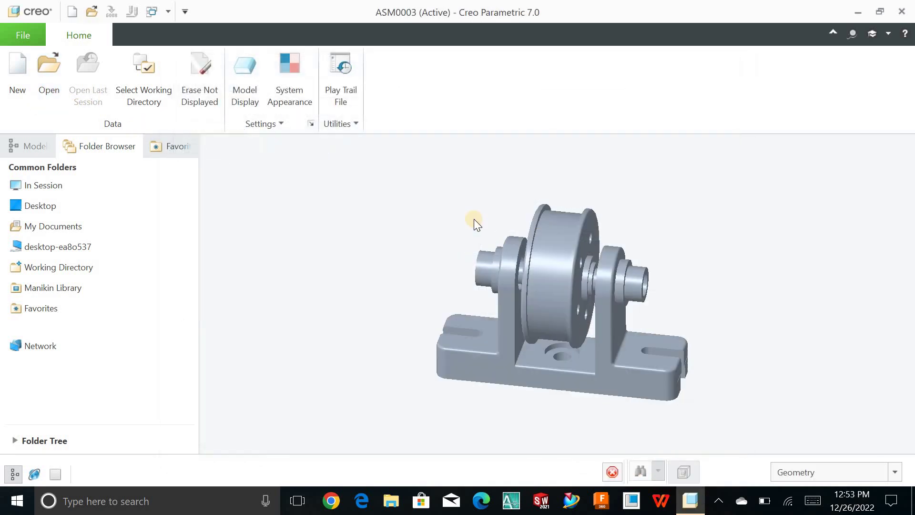
pyautogui.moveTo(384, 211); pyautogui.dragTo(381, 213, button='middle')
pyautogui.click(321, 150)
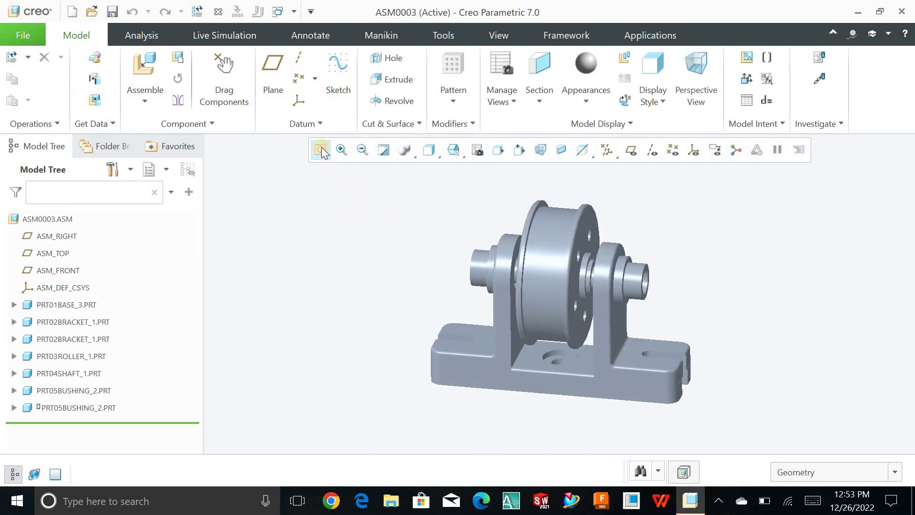
# Step: Close ASM0003 and create a new Design-type assembly asm0006 using the default template
pyautogui.click(218, 11)
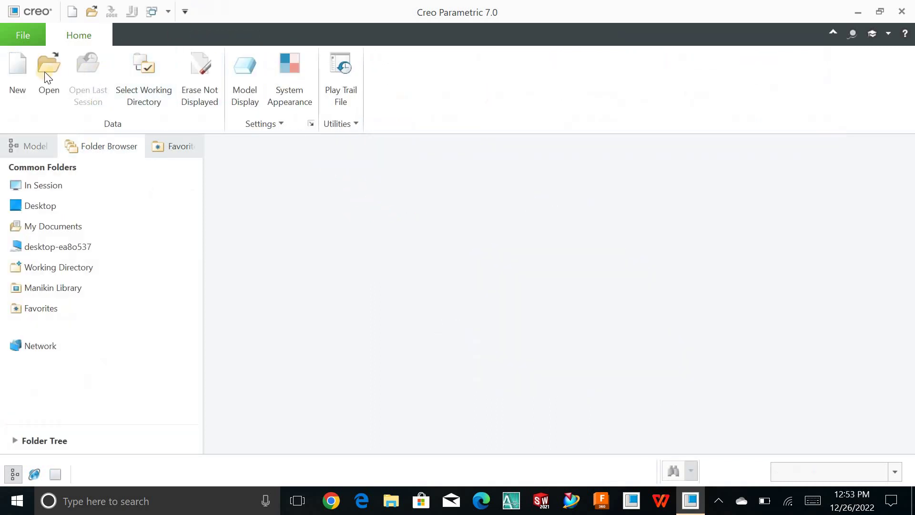
pyautogui.click(19, 71)
pyautogui.click(328, 179)
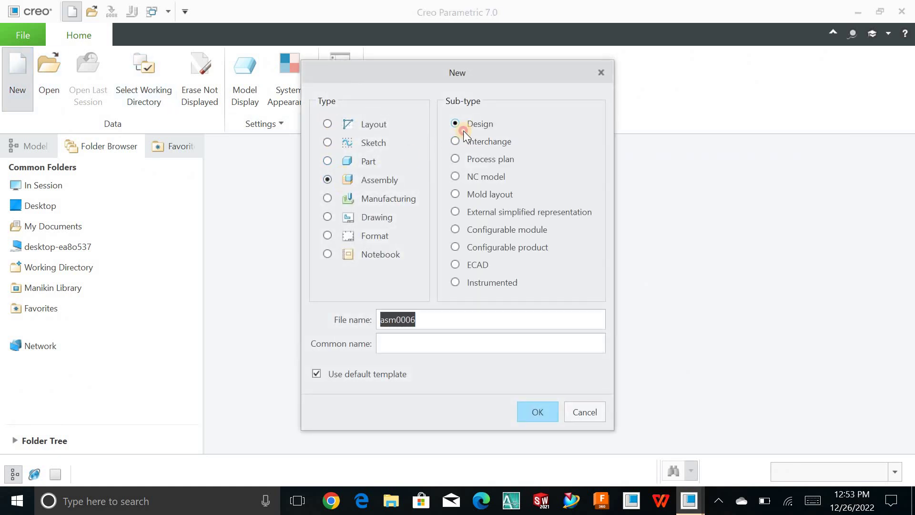
pyautogui.click(463, 130)
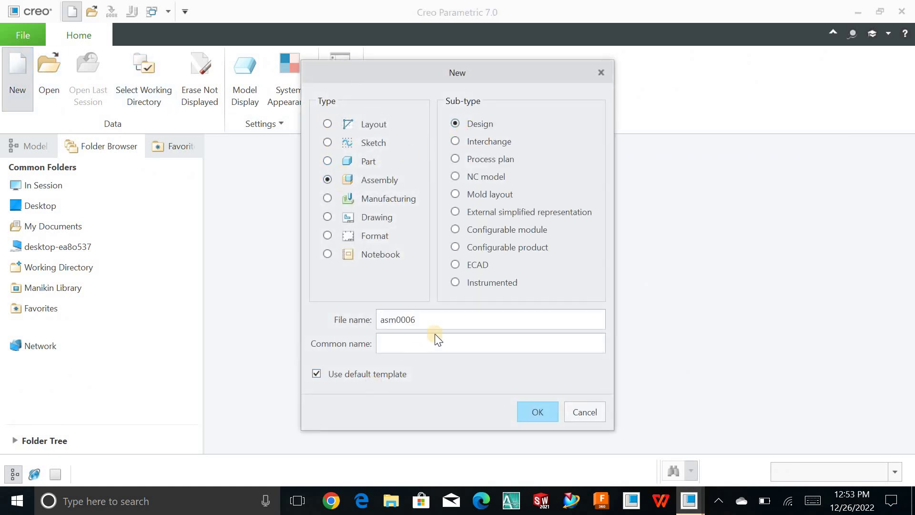
pyautogui.click(529, 412)
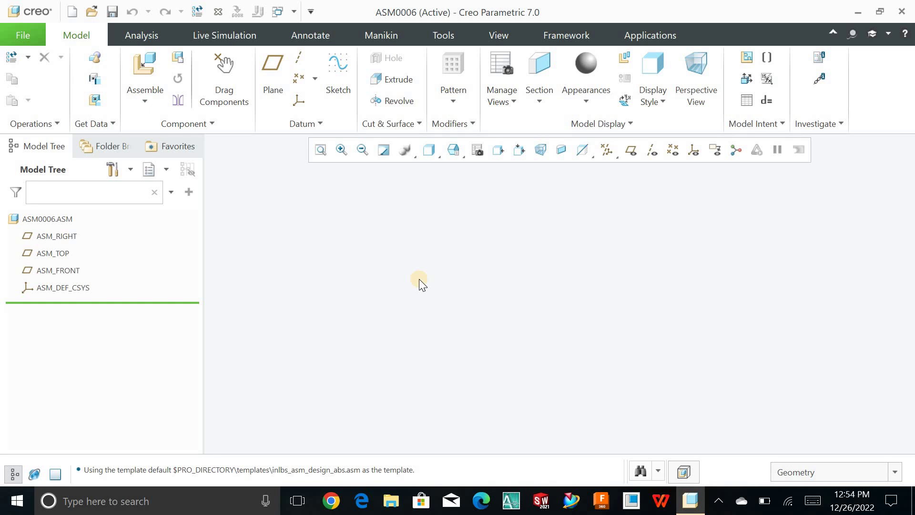
# Step: Load prt01base_3.prt from the in-session models into the assembly
pyautogui.click(137, 70)
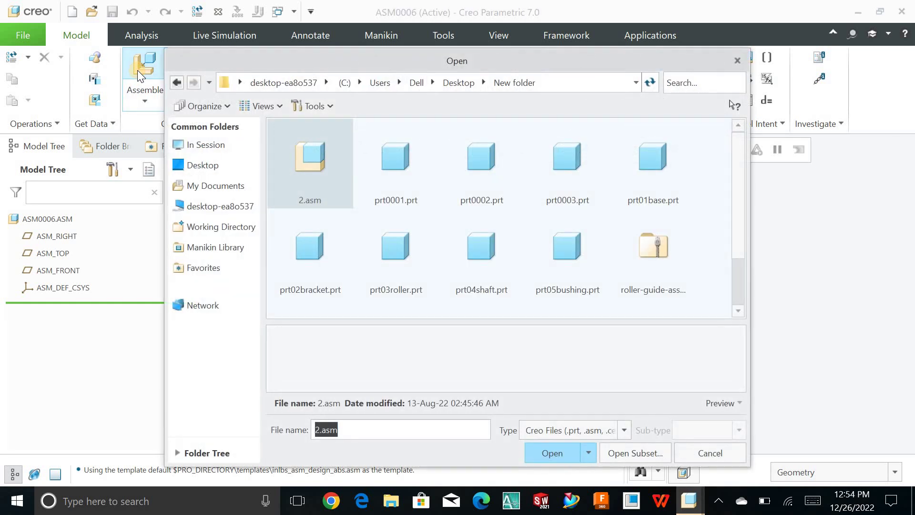
pyautogui.click(215, 153)
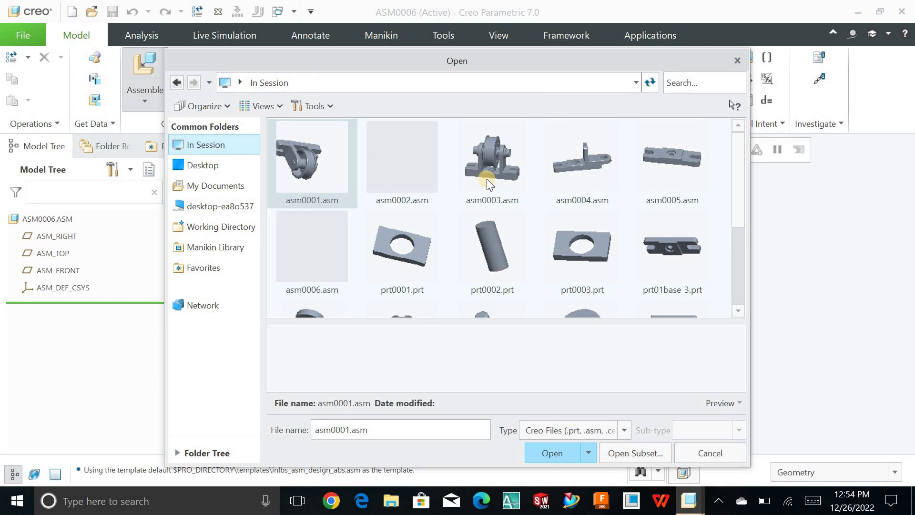
pyautogui.scroll(-1, 634, 261)
pyautogui.click(673, 179)
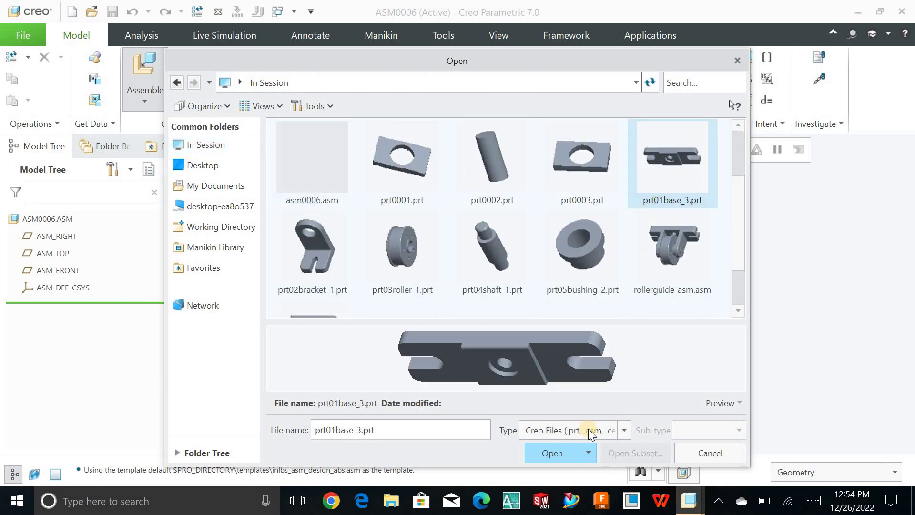
pyautogui.click(552, 453)
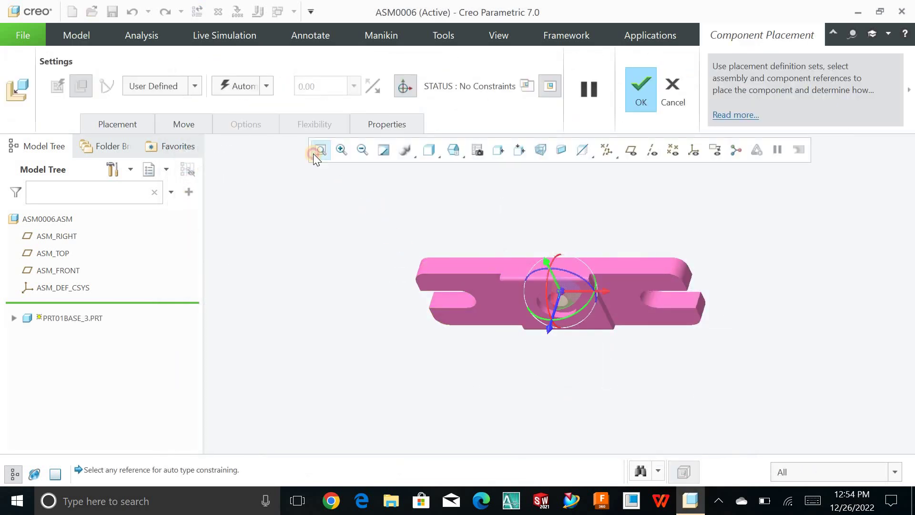
pyautogui.moveTo(400, 236)
pyautogui.mouseDown(button='middle')
pyautogui.moveTo(374, 237)
pyautogui.moveTo(419, 227)
pyautogui.moveTo(398, 204)
pyautogui.moveTo(388, 213)
pyautogui.mouseUp(button='middle')
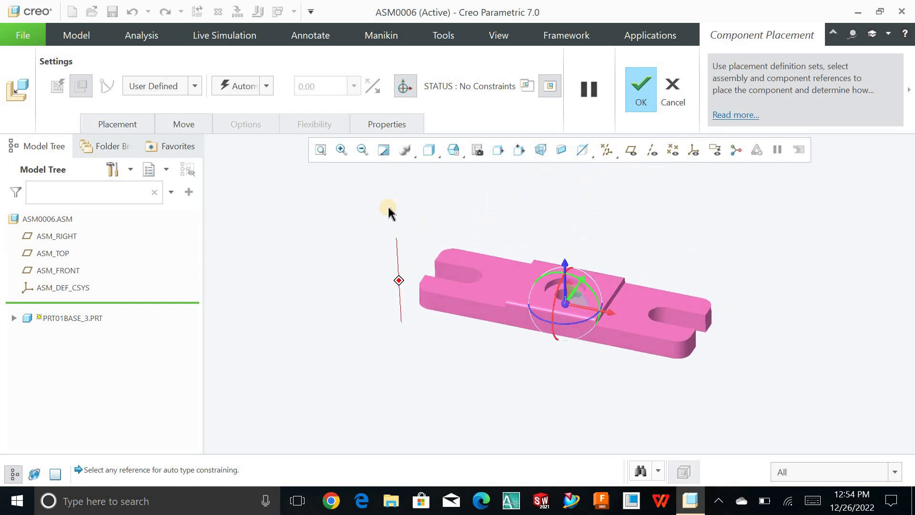
# Step: Fix the base with a Default constraint and confirm its placement
pyautogui.click(266, 85)
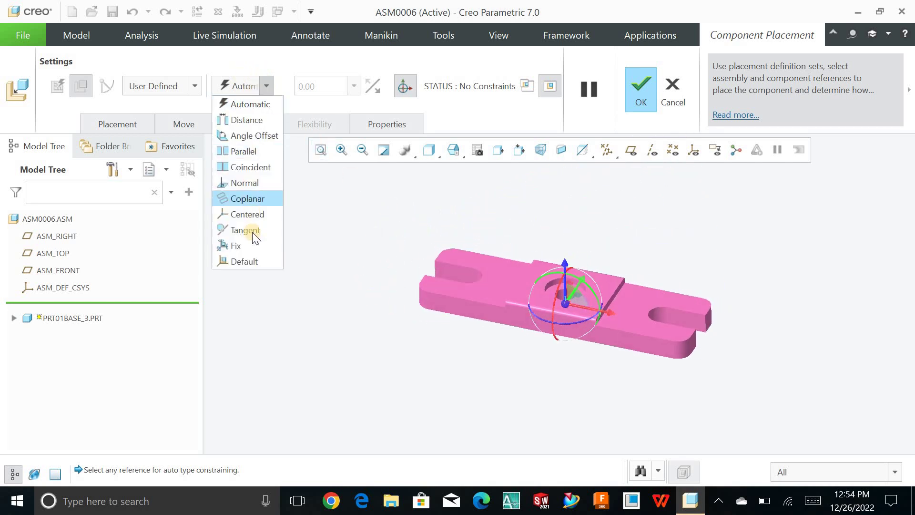
pyautogui.click(255, 264)
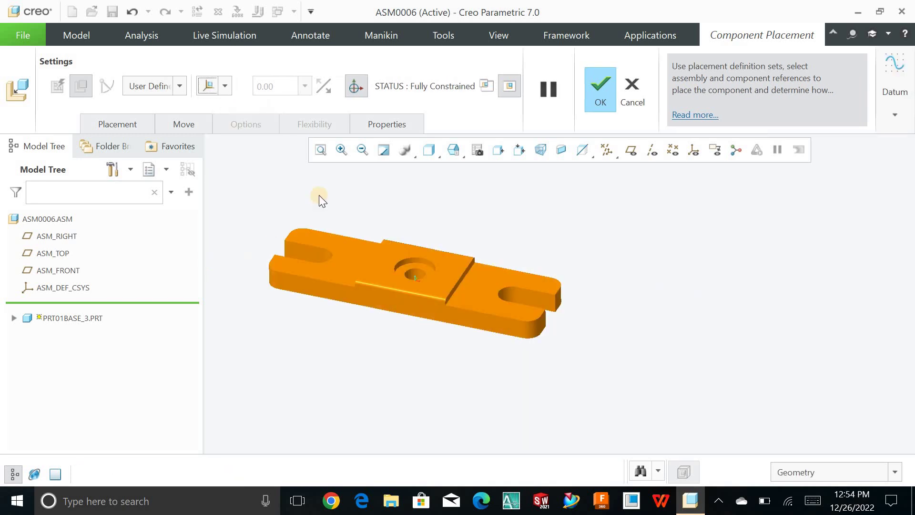
pyautogui.click(320, 158)
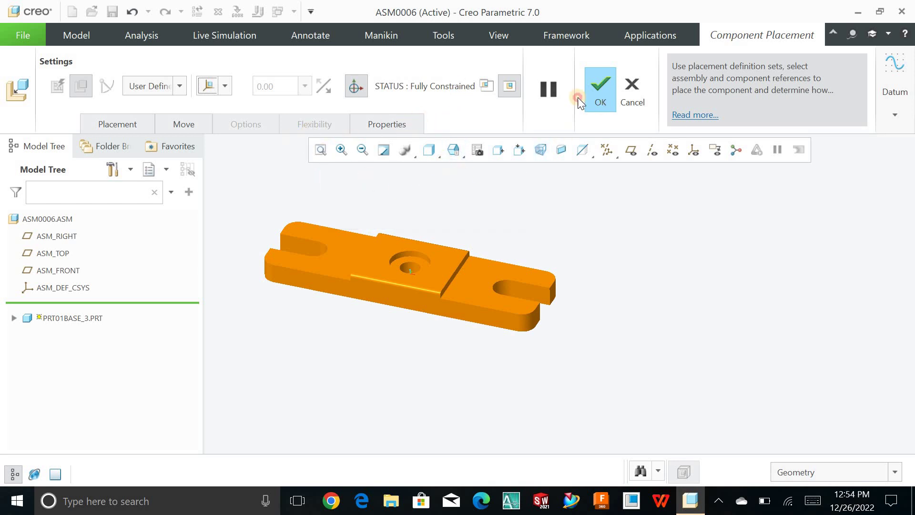
pyautogui.click(579, 99)
pyautogui.click(328, 157)
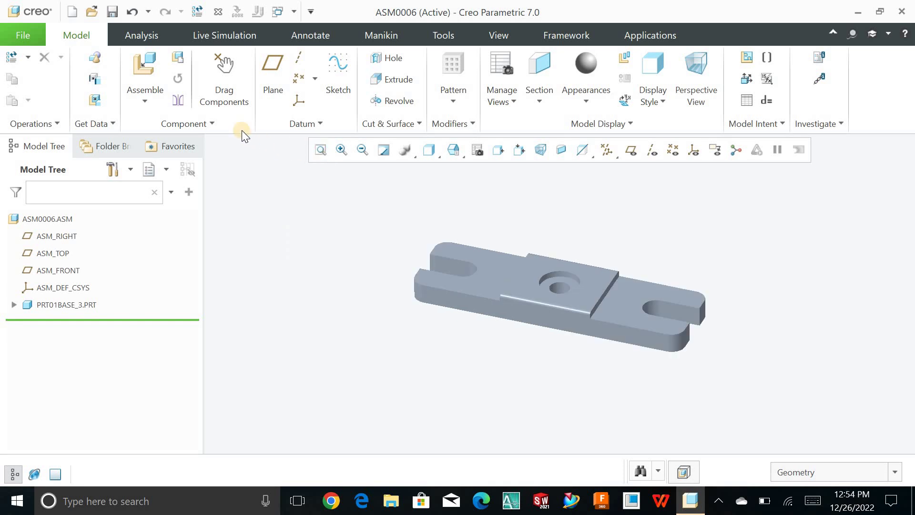
# Step: Load prt02bracket_1.prt from session and rotate it about its vertical axis with the dragger
pyautogui.click(138, 95)
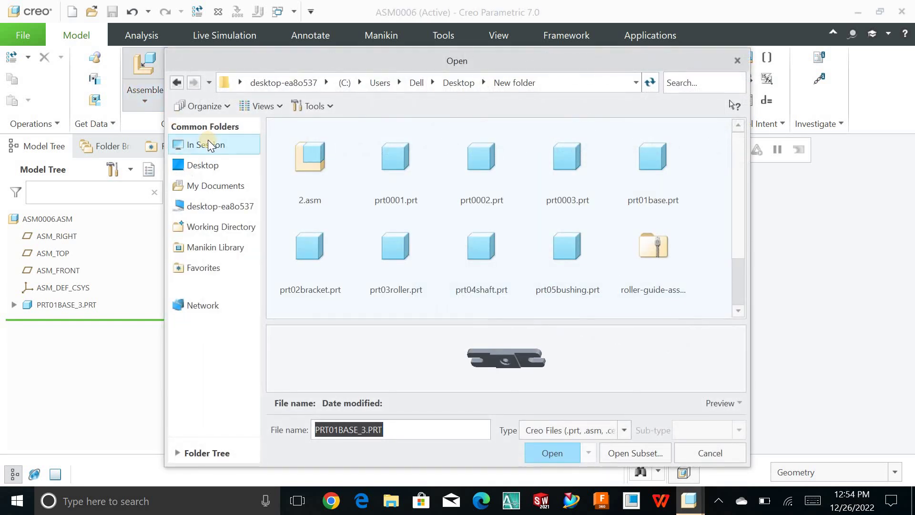
pyautogui.click(207, 142)
pyautogui.scroll(-2, 665, 261)
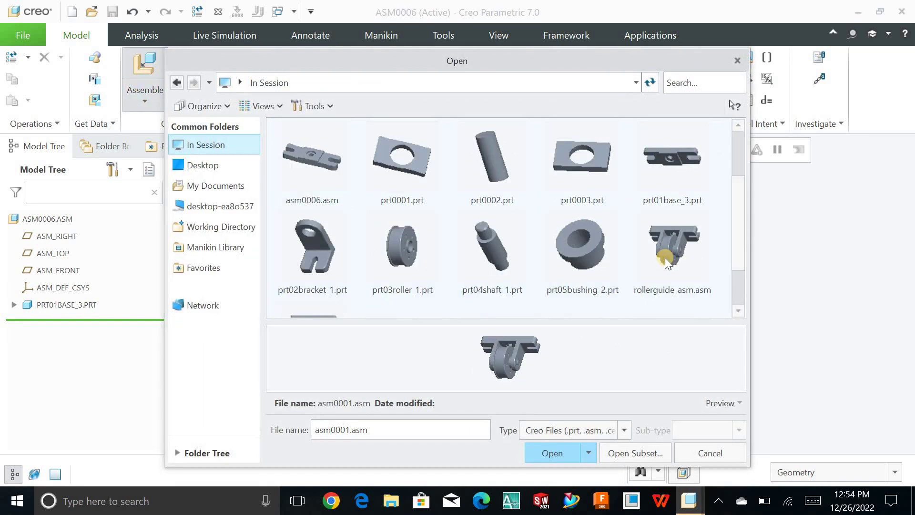
pyautogui.scroll(2, 567, 216)
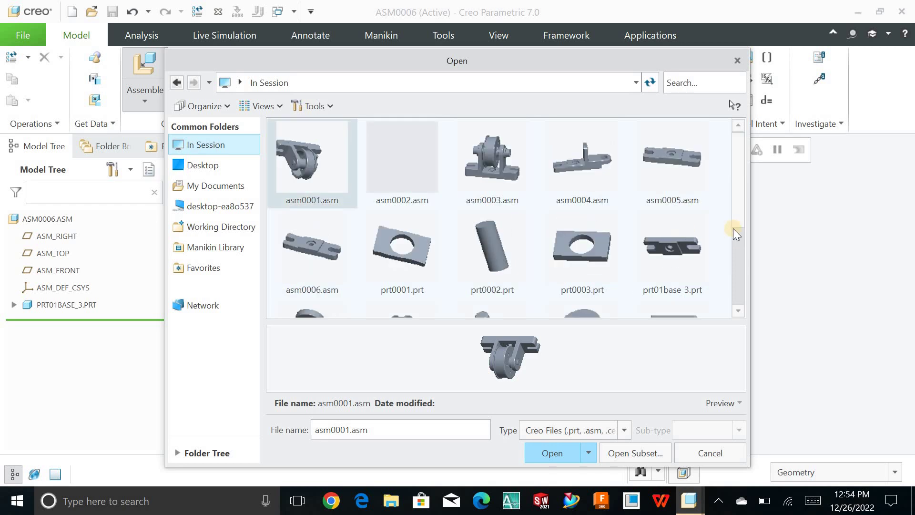
pyautogui.moveTo(745, 229); pyautogui.dragTo(739, 265)
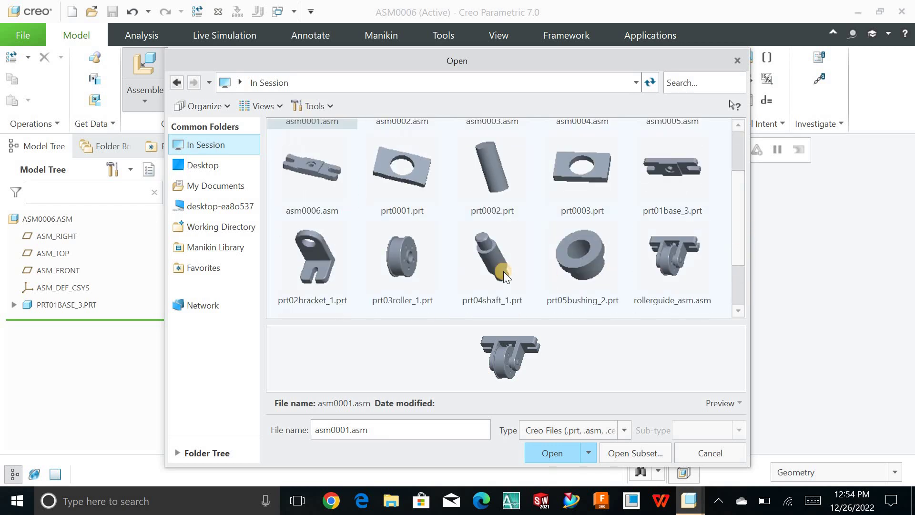
pyautogui.click(292, 251)
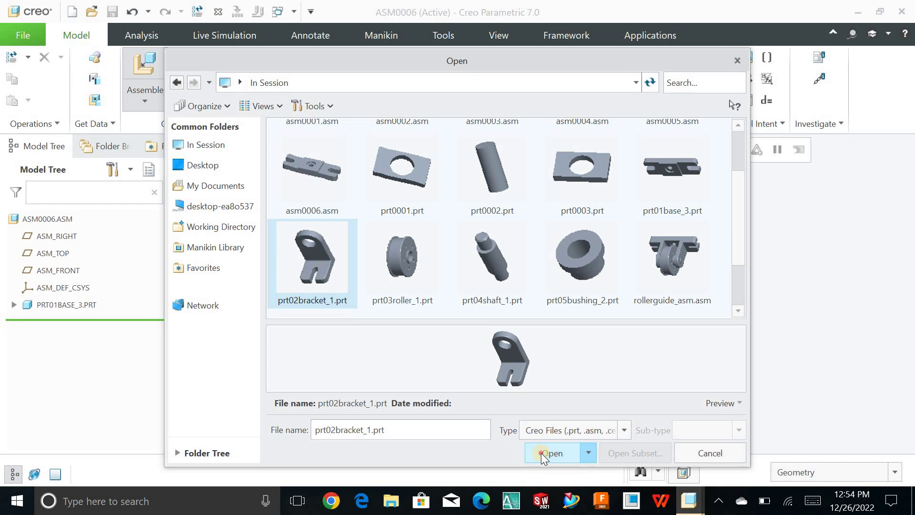
pyautogui.click(541, 453)
pyautogui.moveTo(701, 333); pyautogui.dragTo(771, 384)
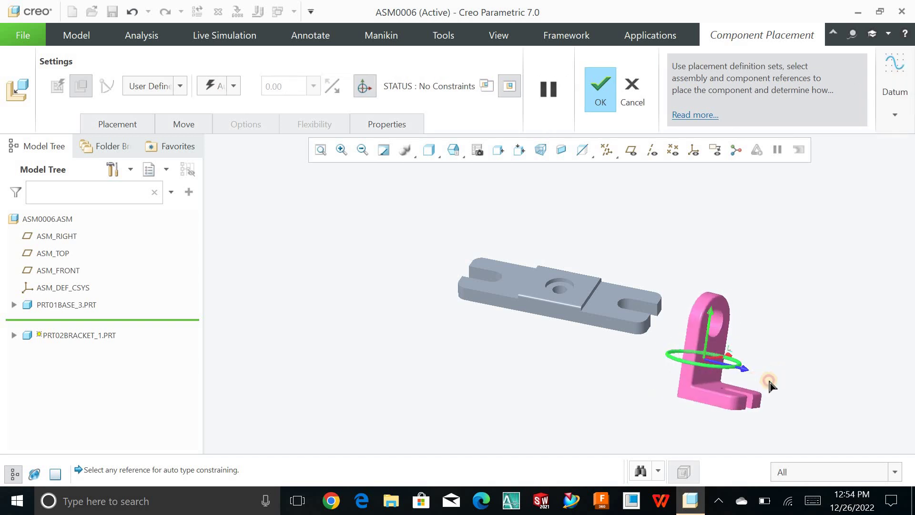
# Step: Constrain the bracket's bottom face to the base plate face with a 0 angle offset
pyautogui.moveTo(645, 376)
pyautogui.mouseDown(button='middle')
pyautogui.moveTo(649, 348)
pyautogui.moveTo(641, 350)
pyautogui.mouseUp(button='middle')
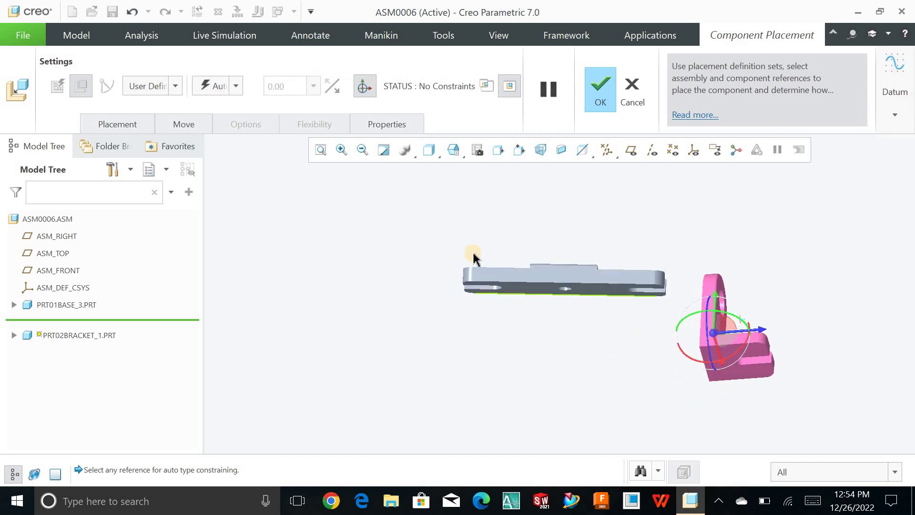
pyautogui.click(320, 151)
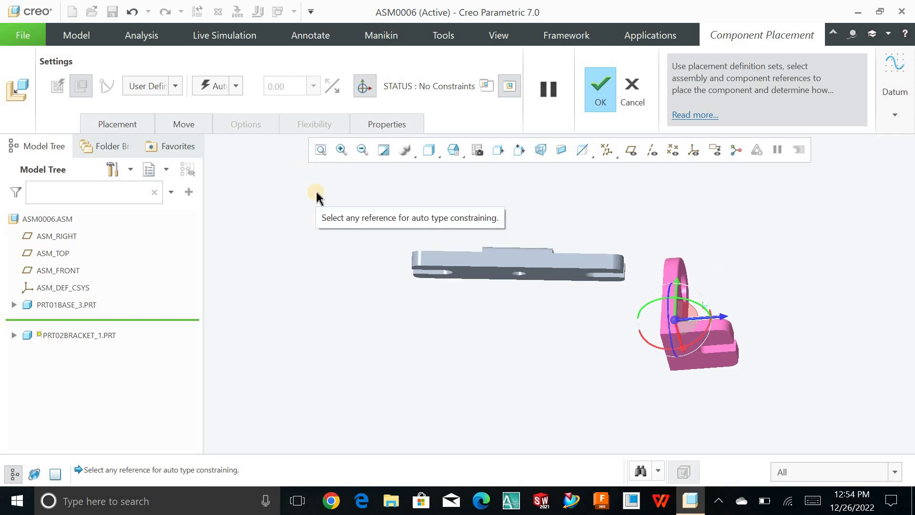
pyautogui.click(235, 86)
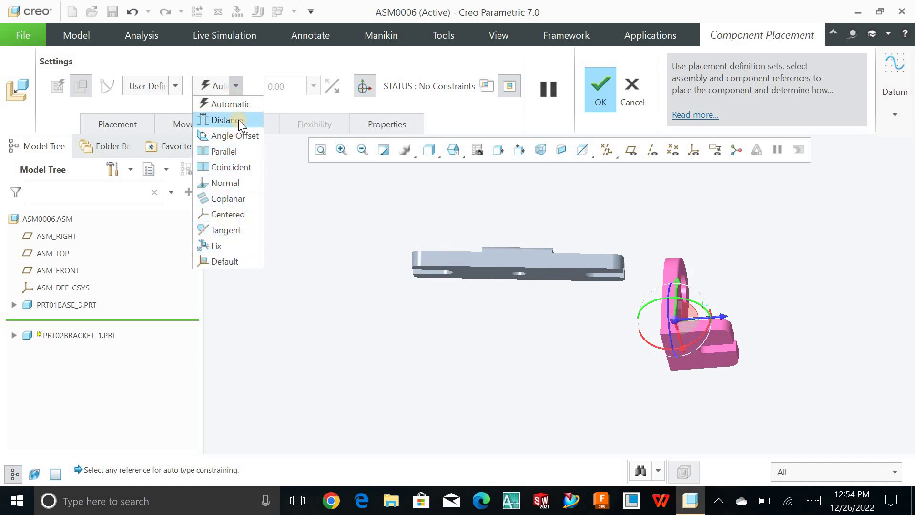
pyautogui.click(429, 259)
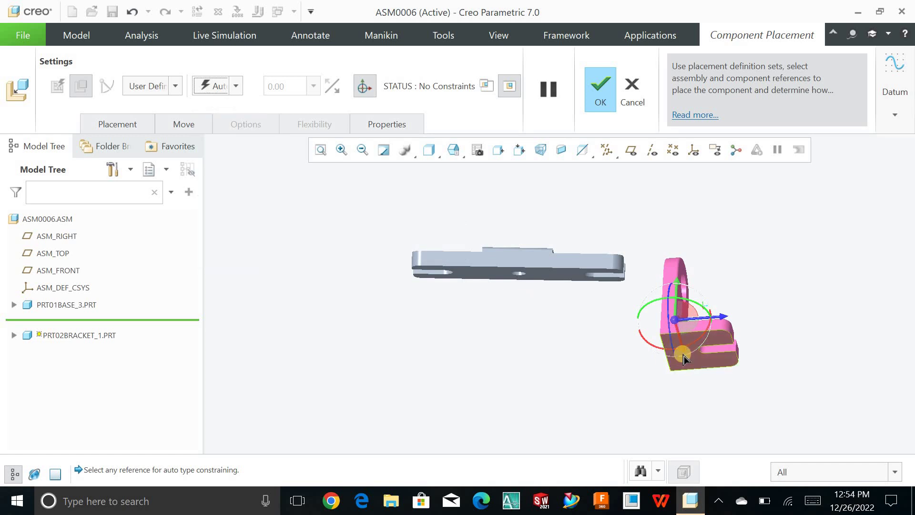
pyautogui.click(717, 367)
pyautogui.moveTo(604, 295); pyautogui.dragTo(581, 300, button='middle')
pyautogui.click(580, 299)
pyautogui.moveTo(575, 363); pyautogui.dragTo(546, 355, button='middle')
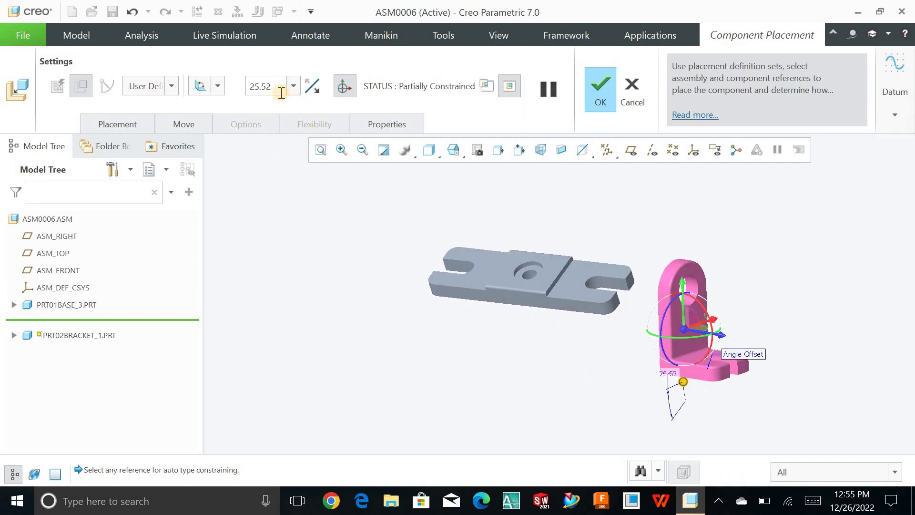
pyautogui.write('0')
pyautogui.press('Return')
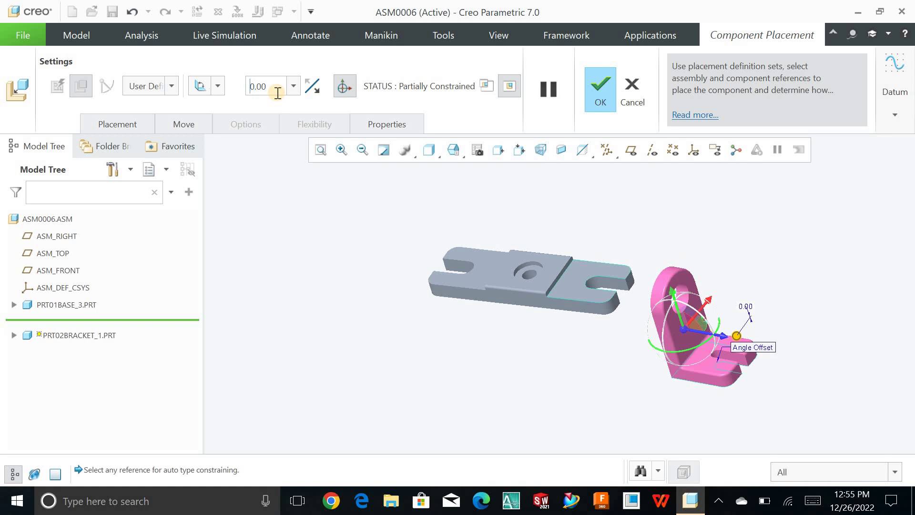
# Step: Pick another bracket face as the reference for the next constraint
pyautogui.moveTo(333, 286)
pyautogui.mouseDown(button='middle')
pyautogui.moveTo(341, 251)
pyautogui.moveTo(344, 282)
pyautogui.moveTo(455, 309)
pyautogui.mouseUp(button='middle')
pyautogui.moveTo(512, 324); pyautogui.dragTo(565, 323, button='middle')
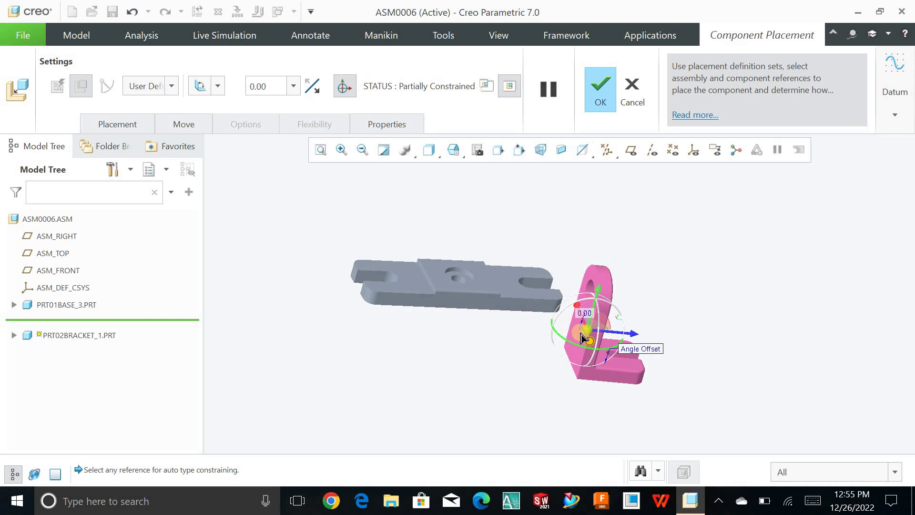
pyautogui.scroll(5, 576, 339)
pyautogui.click(566, 343)
pyautogui.scroll(-5, 534, 338)
pyautogui.moveTo(428, 299); pyautogui.dragTo(501, 261, button='middle')
pyautogui.scroll(5, 491, 280)
# Step: Pair the bracket face with the base plate and add a Distance constraint of 0 offset
pyautogui.click(490, 285)
pyautogui.scroll(-5, 491, 286)
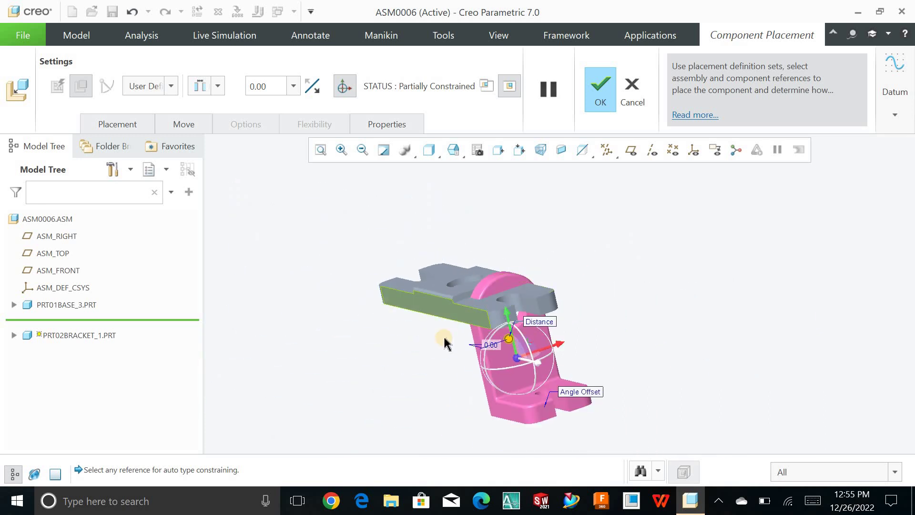
pyautogui.moveTo(425, 357); pyautogui.dragTo(444, 336, button='middle')
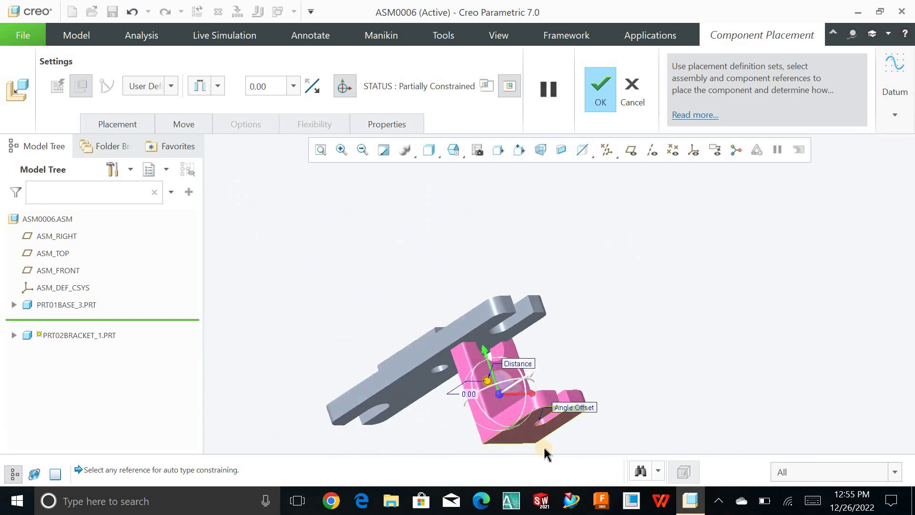
pyautogui.click(435, 348)
pyautogui.moveTo(453, 387); pyautogui.dragTo(493, 369, button='middle')
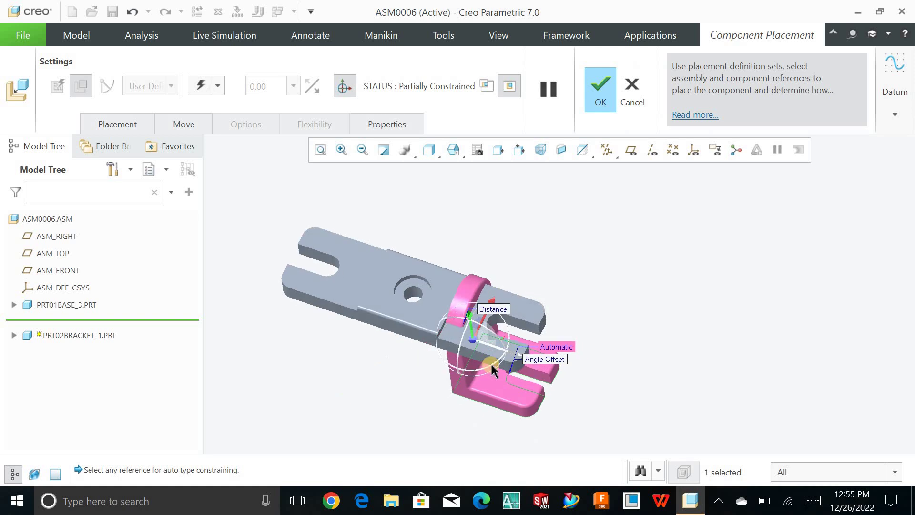
pyautogui.click(521, 316)
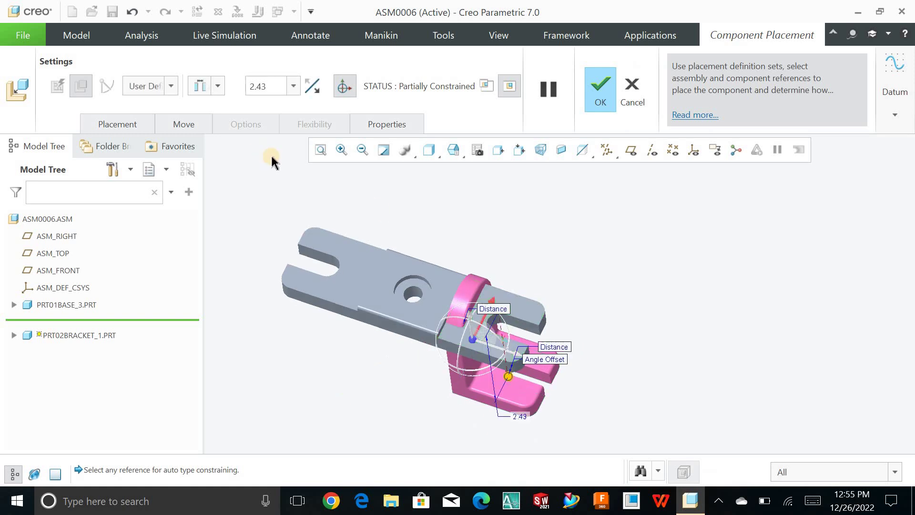
pyautogui.write('0')
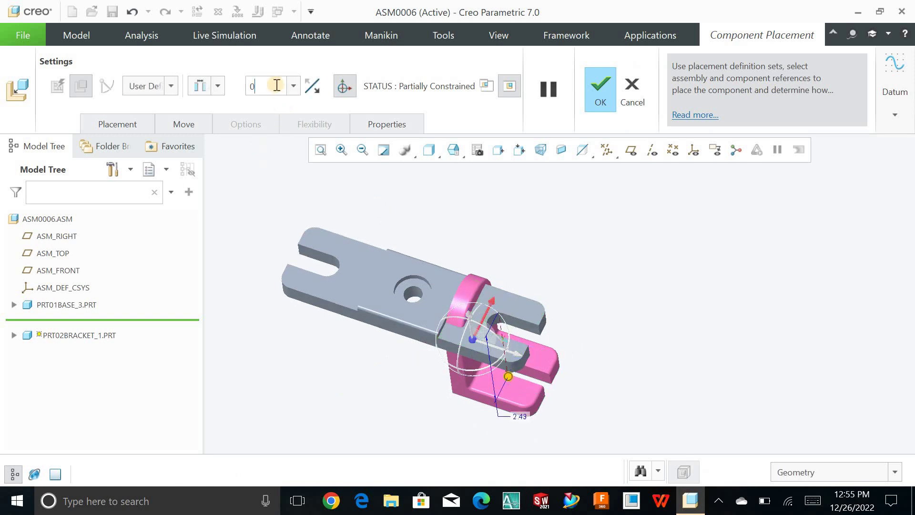
pyautogui.press('Return')
# Step: Add the final Coincident reference so the bracket reads Fully Constrained
pyautogui.moveTo(321, 339)
pyautogui.mouseDown(button='middle')
pyautogui.moveTo(330, 331)
pyautogui.moveTo(335, 340)
pyautogui.mouseUp(button='middle')
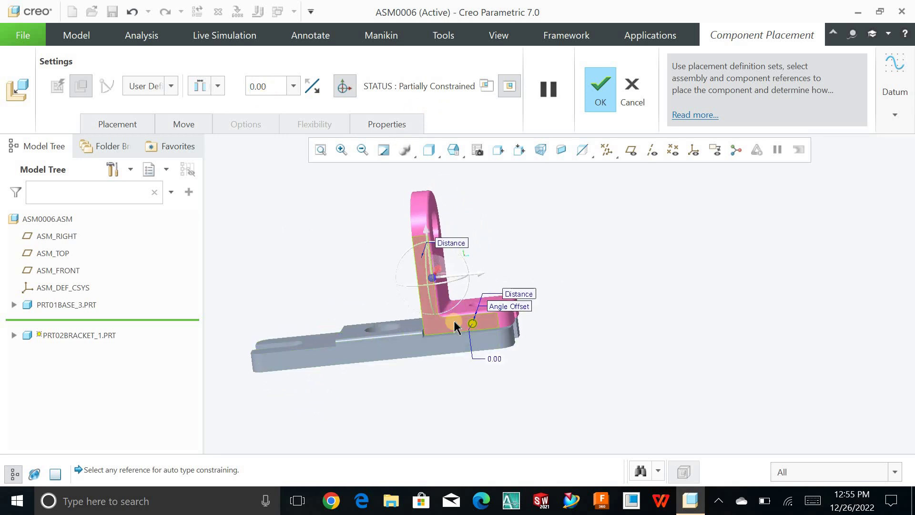
pyautogui.click(450, 286)
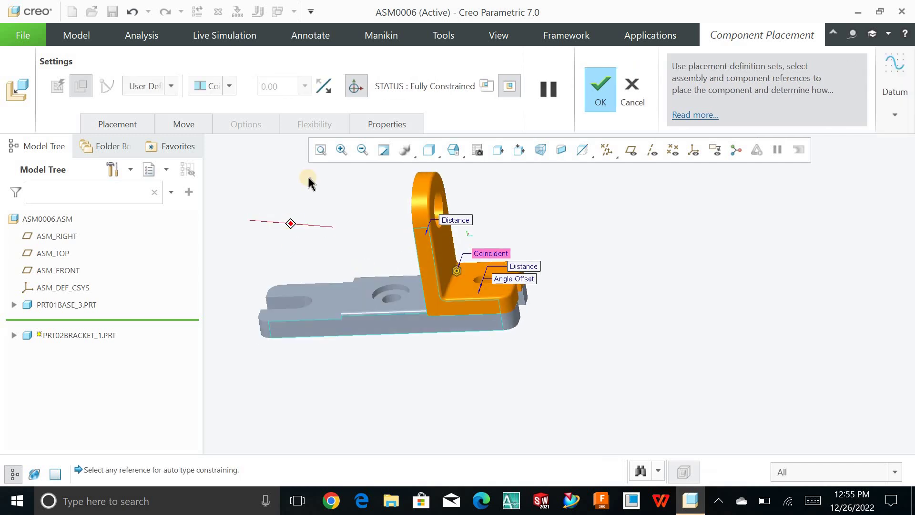
pyautogui.click(321, 149)
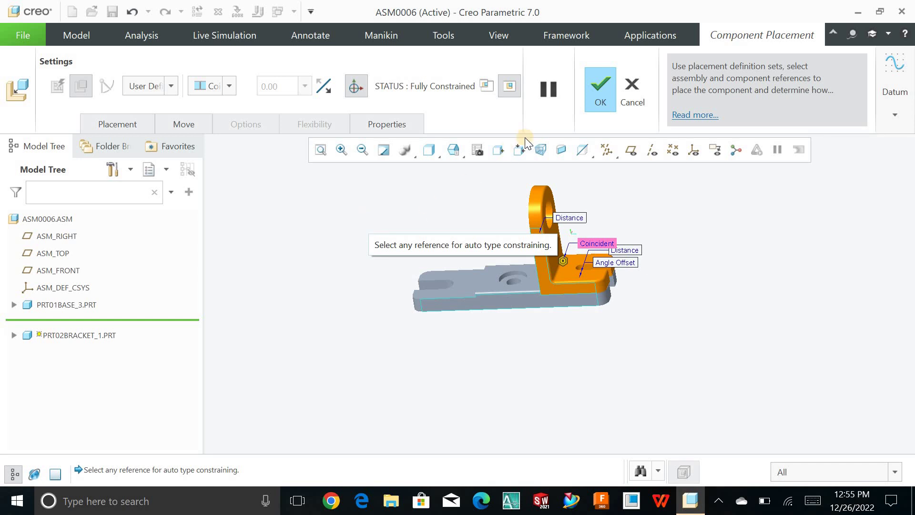
# Step: Confirm the first bracket's placement and load a second prt02bracket_1.prt from session
pyautogui.click(597, 105)
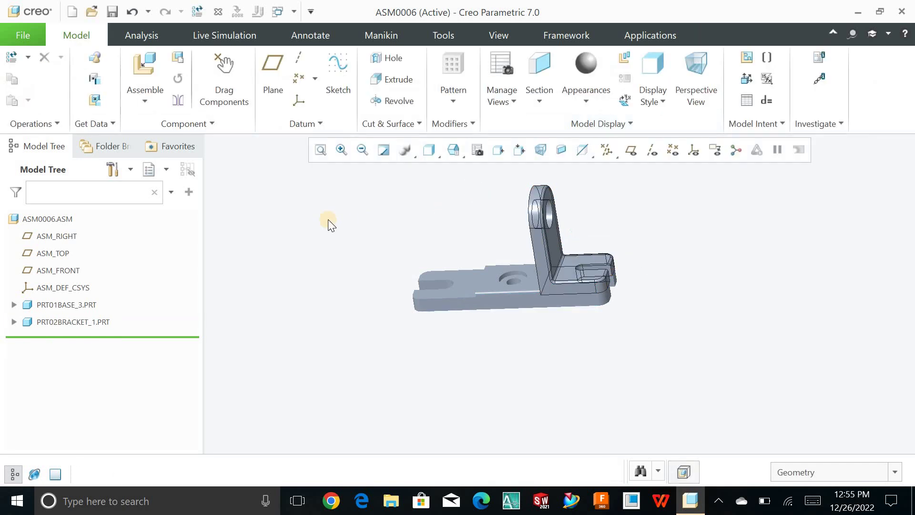
pyautogui.click(322, 150)
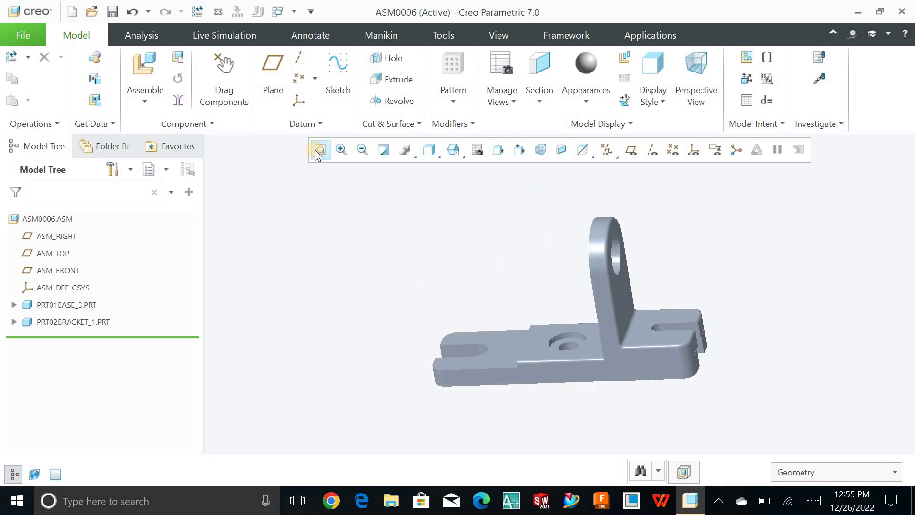
pyautogui.click(139, 71)
pyautogui.click(209, 145)
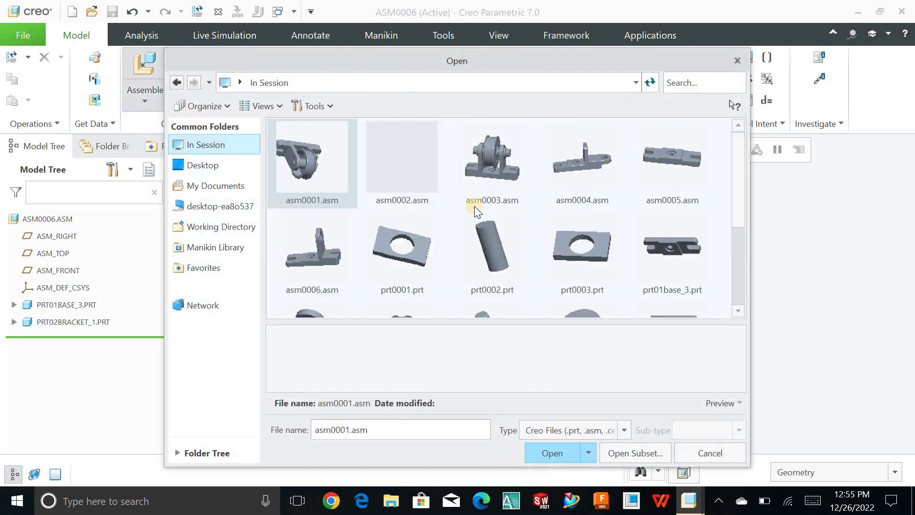
pyautogui.moveTo(739, 224); pyautogui.dragTo(742, 302)
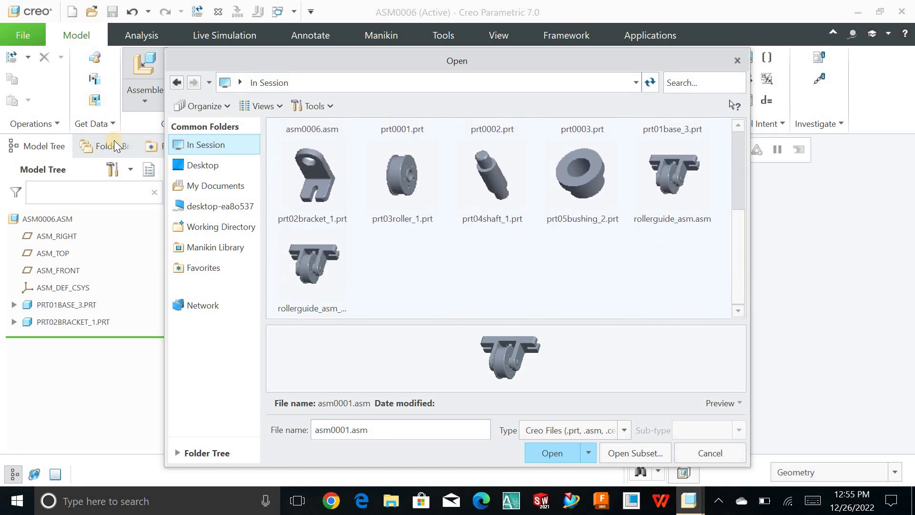
pyautogui.click(295, 167)
pyautogui.click(548, 451)
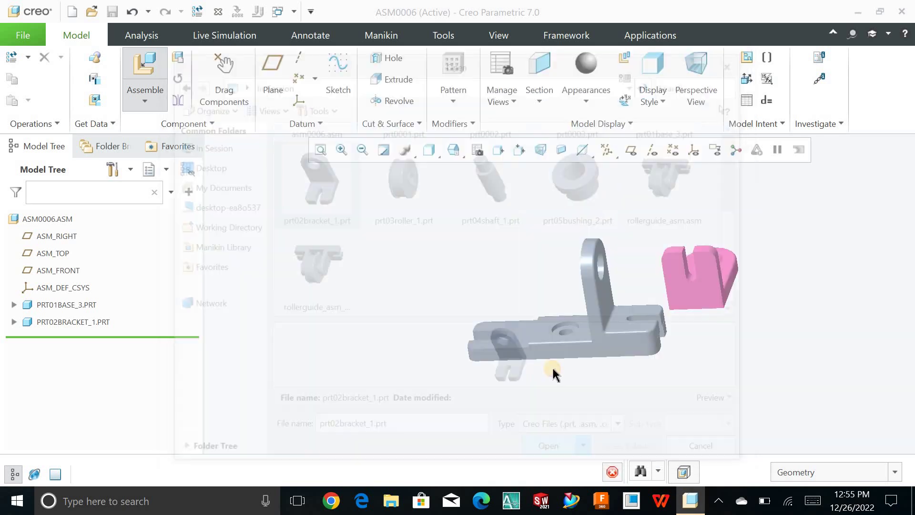
# Step: Move the new bracket left of the base and mate its bottom face to the base's top
pyautogui.moveTo(695, 292); pyautogui.dragTo(425, 359)
pyautogui.moveTo(425, 360); pyautogui.dragTo(414, 437, button='middle')
pyautogui.scroll(3, 420, 405)
pyautogui.scroll(1, 419, 405)
pyautogui.click(437, 382)
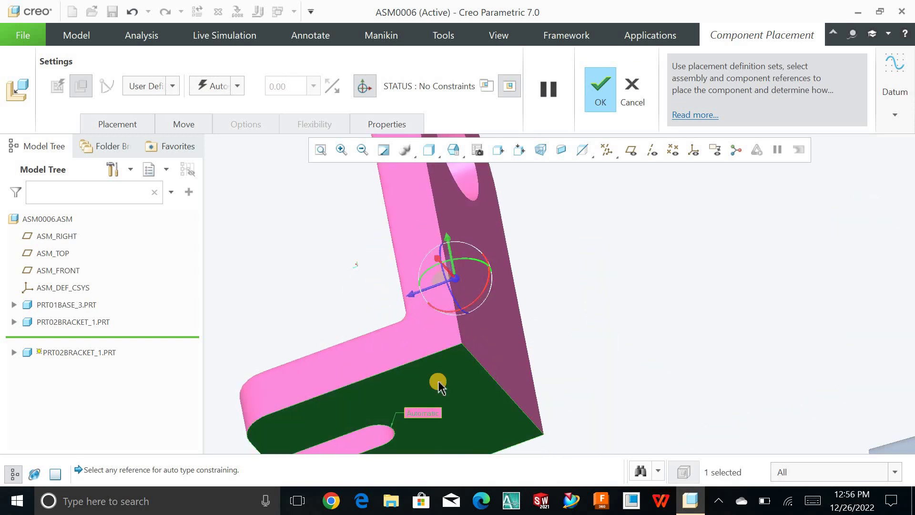
pyautogui.scroll(-5, 506, 372)
pyautogui.moveTo(507, 371); pyautogui.dragTo(527, 308, button='middle')
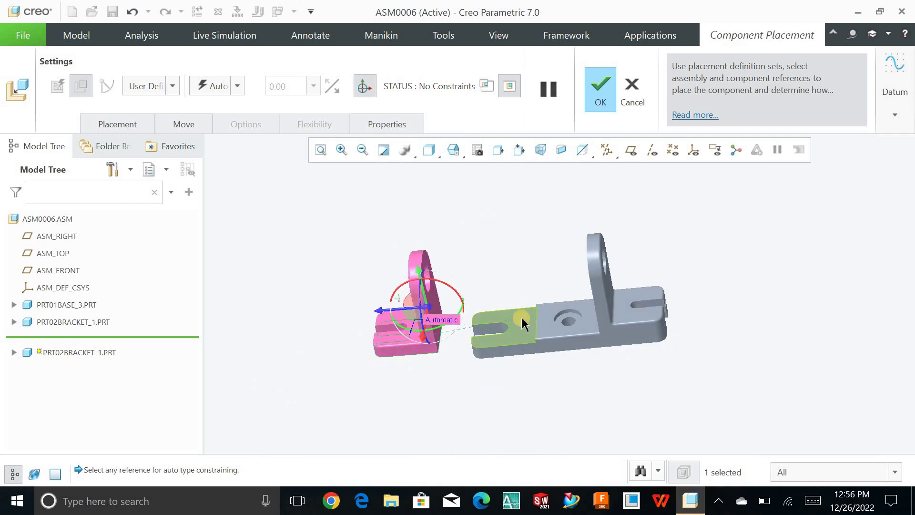
pyautogui.click(521, 315)
# Step: Keep the bottom-face constraint type as Coincident in the Placement panel
pyautogui.moveTo(470, 338); pyautogui.dragTo(470, 366, button='middle')
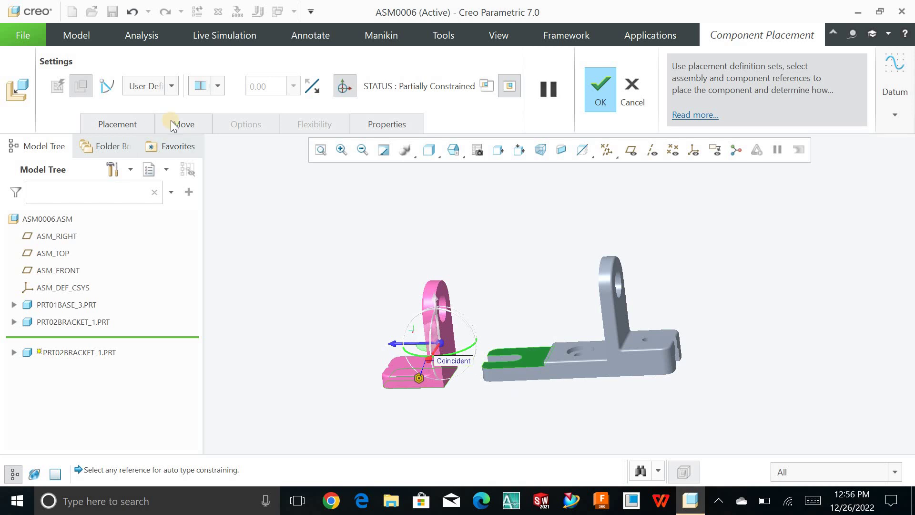
pyautogui.click(147, 123)
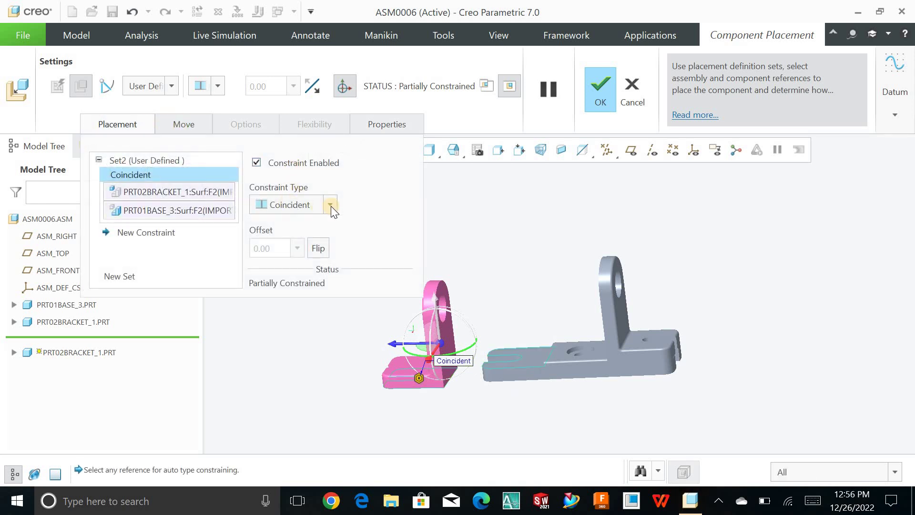
pyautogui.click(330, 206)
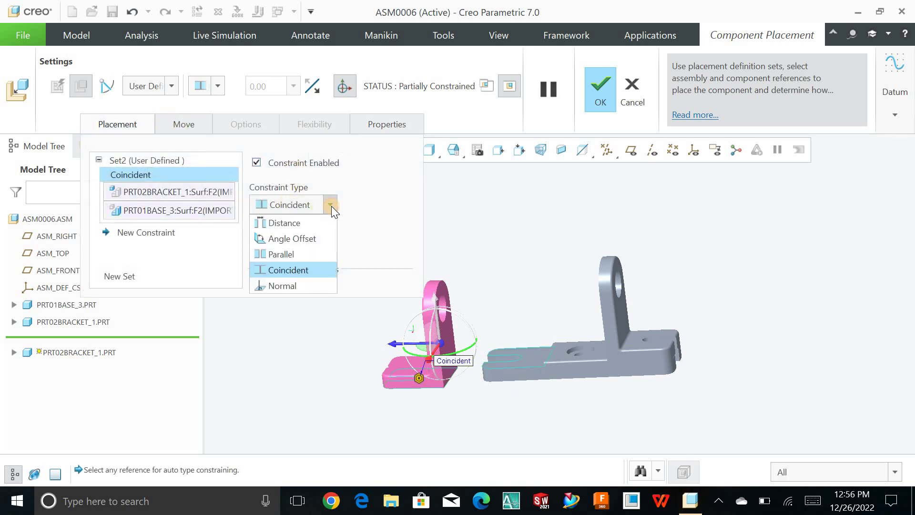
pyautogui.click(316, 270)
pyautogui.click(131, 124)
# Step: Align the bracket's side with the first bracket and mate its vertical face to the base, then finish
pyautogui.moveTo(331, 232); pyautogui.dragTo(443, 410, button='middle')
pyautogui.scroll(3, 467, 343)
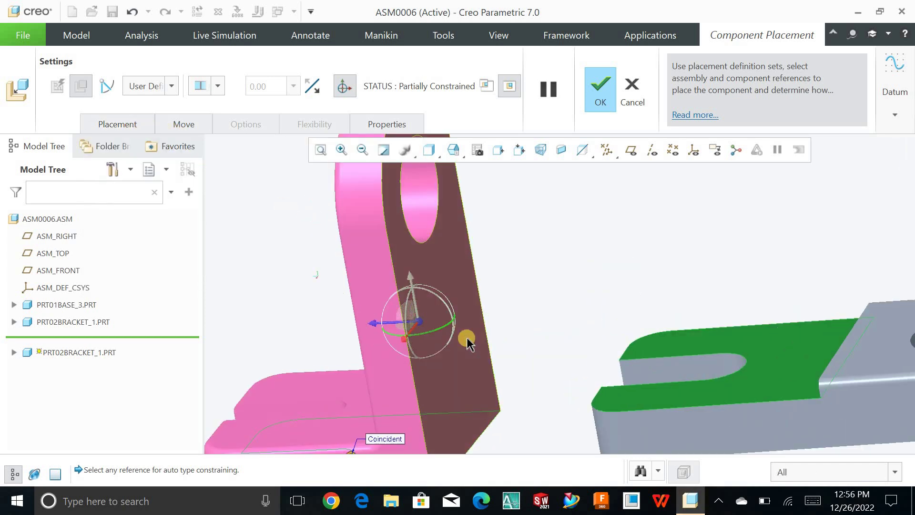
pyautogui.scroll(-3, 471, 347)
pyautogui.click(541, 347)
pyautogui.moveTo(541, 347); pyautogui.dragTo(564, 350, button='middle')
pyautogui.scroll(3, 565, 350)
pyautogui.click(582, 327)
pyautogui.scroll(-3, 535, 333)
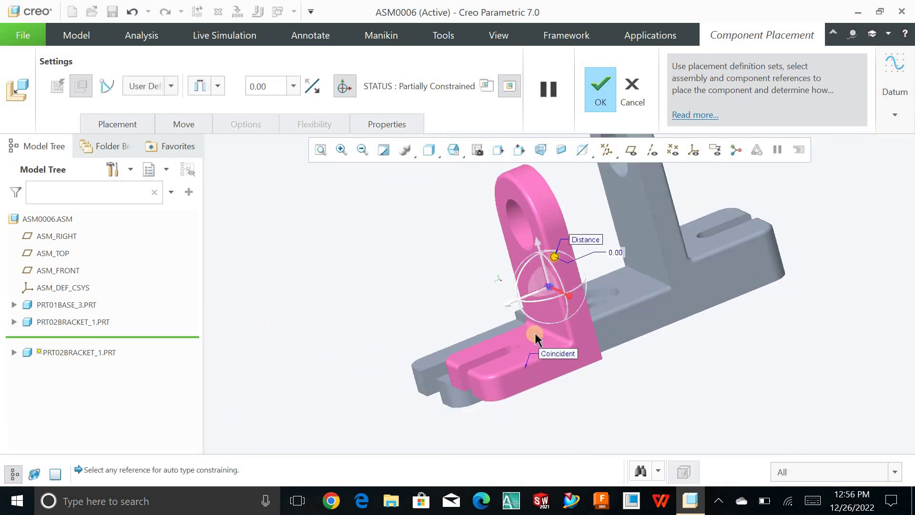
pyautogui.click(590, 341)
pyautogui.click(613, 330)
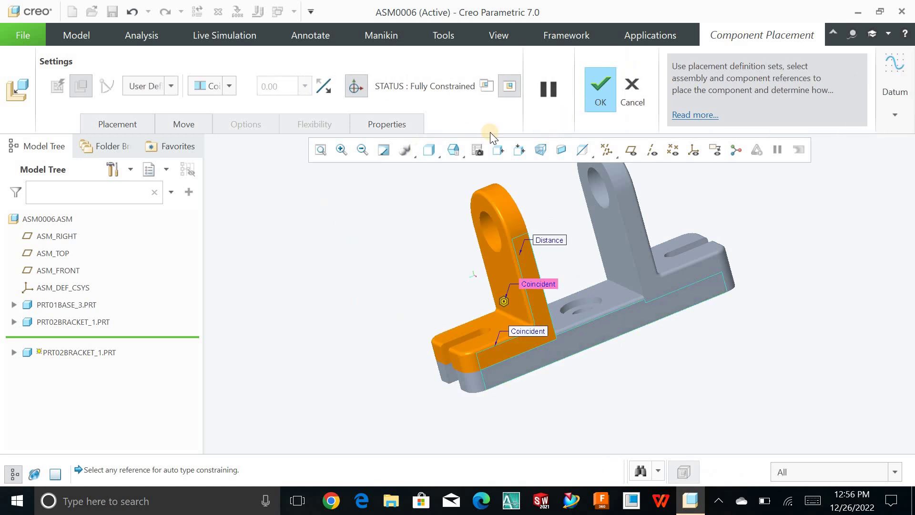
pyautogui.middleClick(327, 193)
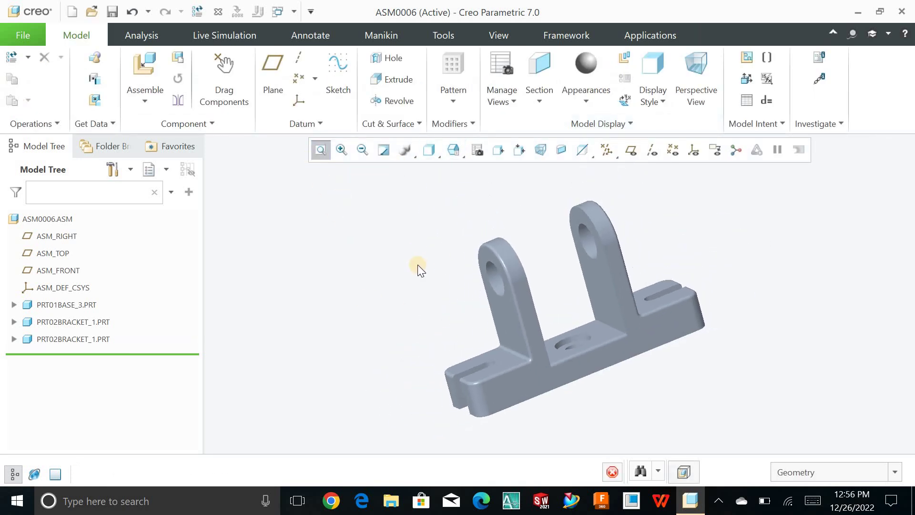
# Step: Load prt03roller_1.prt from session and orbit the view to face the roller
pyautogui.click(308, 157)
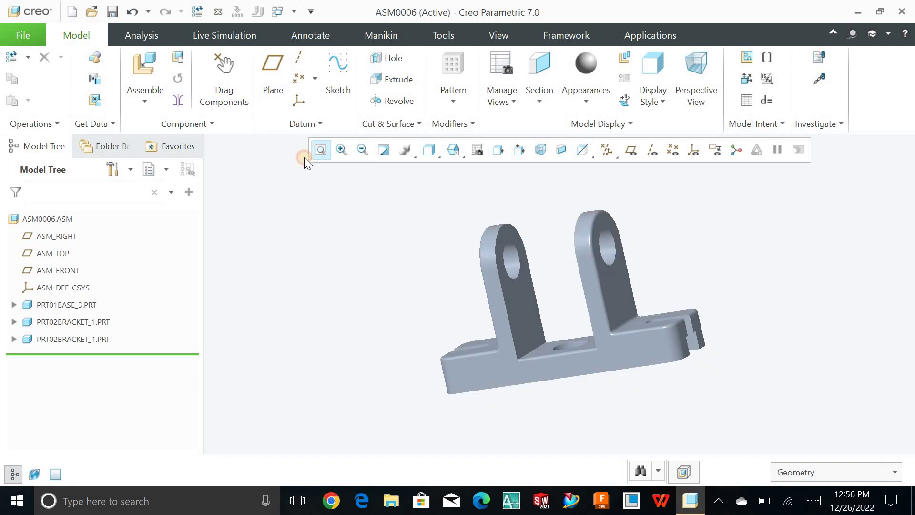
pyautogui.click(138, 88)
pyautogui.click(218, 145)
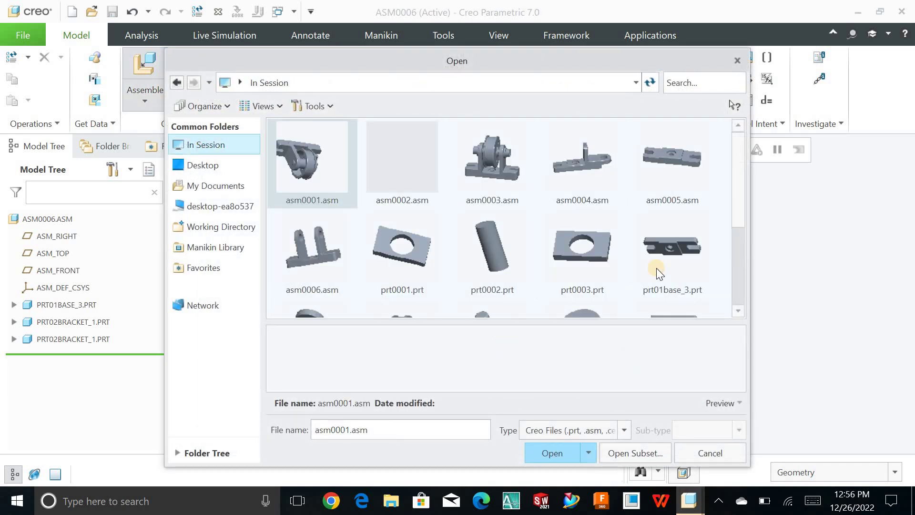
pyautogui.moveTo(736, 204)
pyautogui.mouseDown()
pyautogui.moveTo(736, 273)
pyautogui.moveTo(739, 206)
pyautogui.mouseUp()
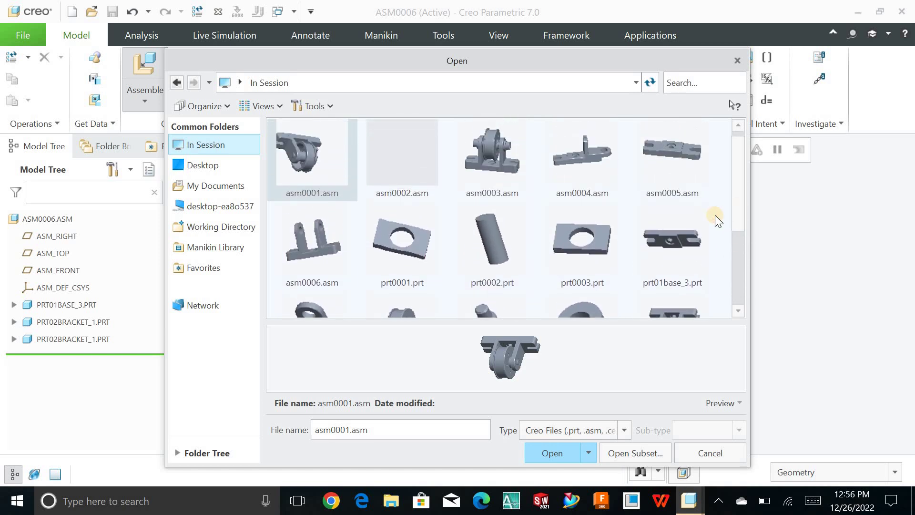
pyautogui.click(730, 228)
pyautogui.moveTo(742, 224); pyautogui.dragTo(742, 274)
pyautogui.click(435, 205)
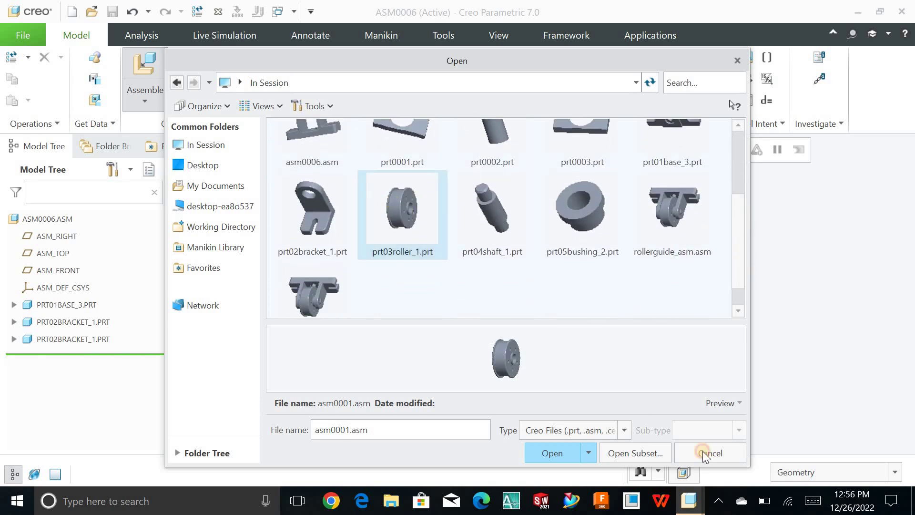
pyautogui.click(543, 455)
pyautogui.click(320, 149)
pyautogui.moveTo(379, 214); pyautogui.dragTo(572, 249, button='middle')
pyautogui.moveTo(603, 286); pyautogui.dragTo(701, 290, button='middle')
# Step: Align the roller's bore with the bracket hole using a Coincident constraint
pyautogui.scroll(5, 614, 321)
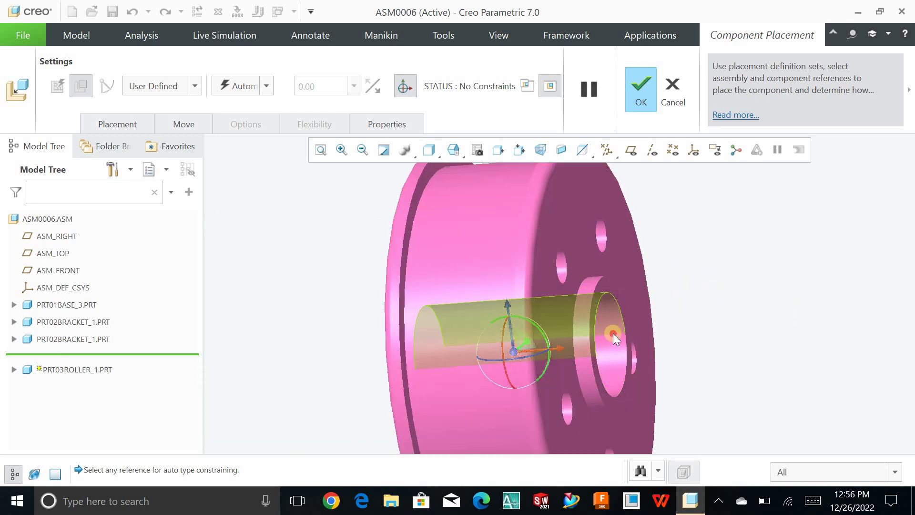
pyautogui.click(613, 333)
pyautogui.scroll(-5, 613, 331)
pyautogui.scroll(4, 479, 318)
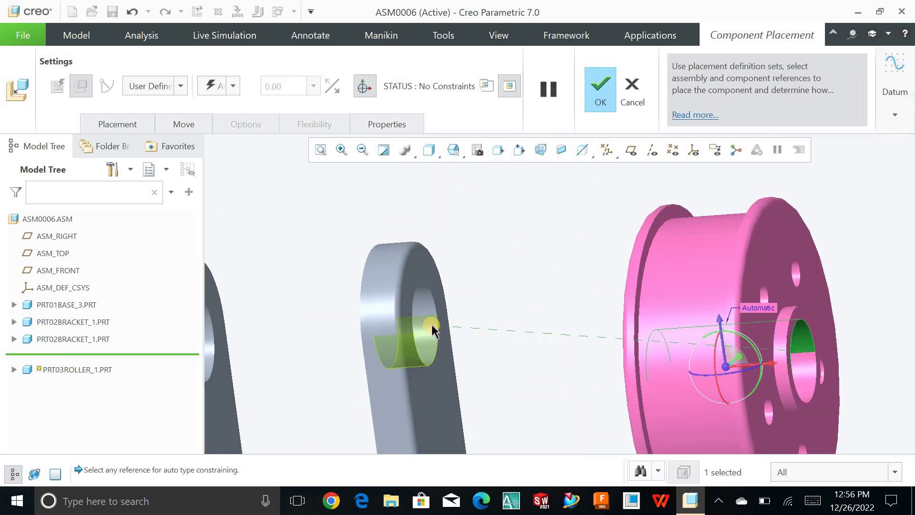
pyautogui.click(430, 326)
pyautogui.scroll(-5, 524, 323)
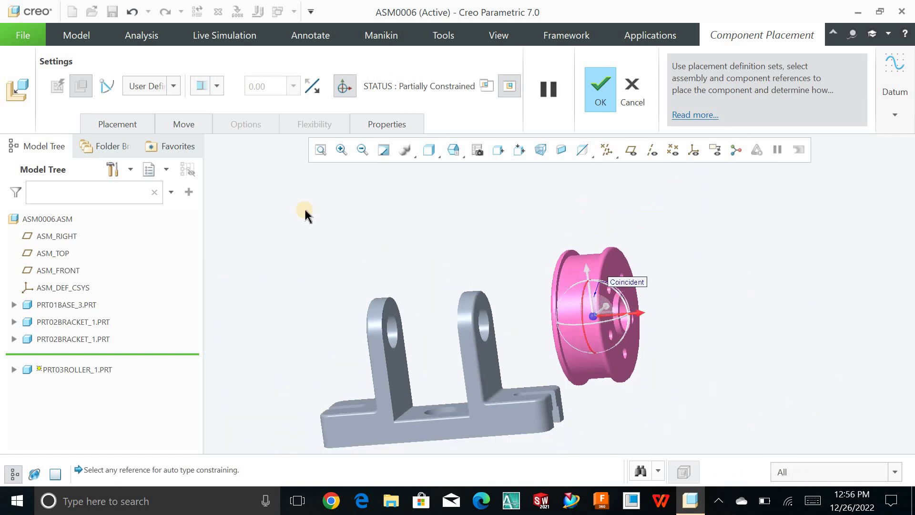
pyautogui.click(106, 125)
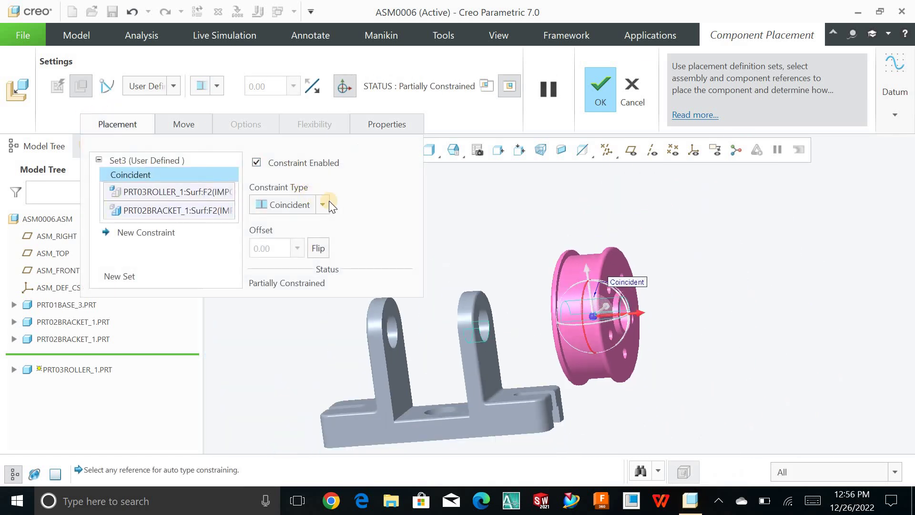
pyautogui.click(142, 124)
# Step: View the roller face head-on, then orbit to an angled view of bracket and roller
pyautogui.moveTo(377, 174); pyautogui.dragTo(438, 253, button='middle')
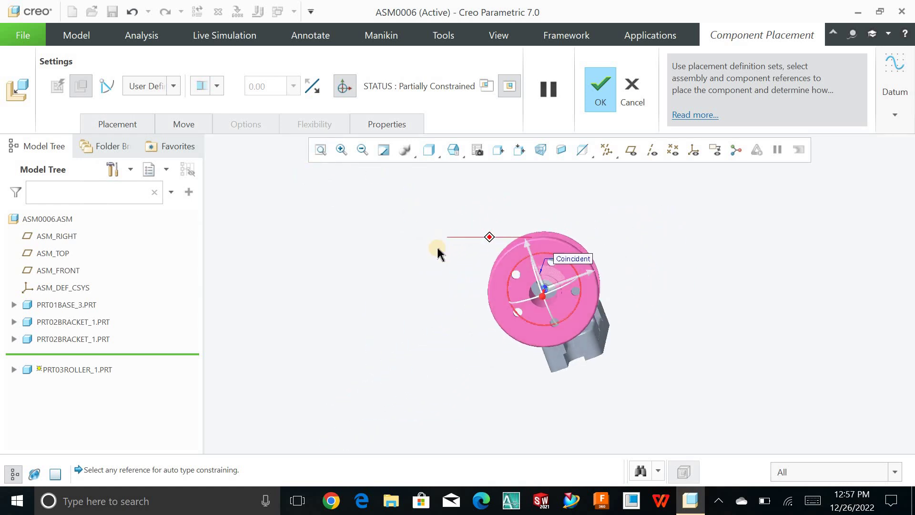
pyautogui.click(543, 286)
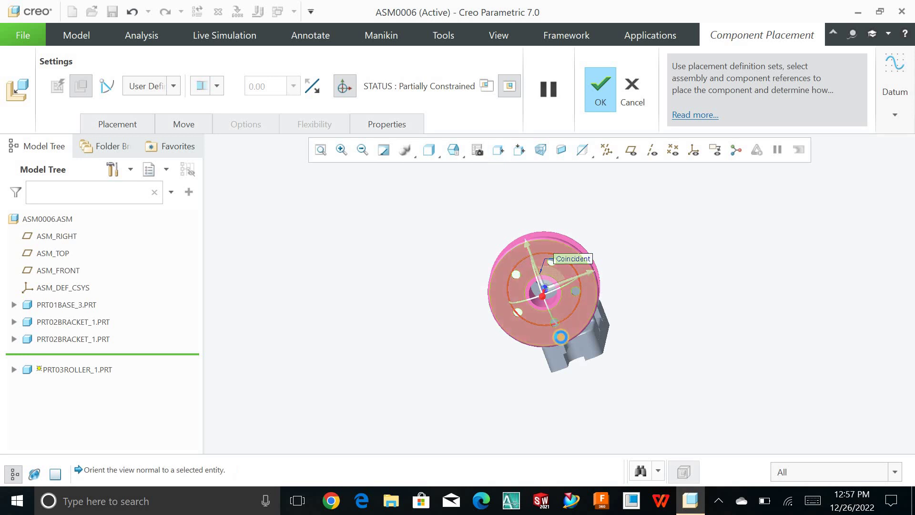
pyautogui.click(575, 279)
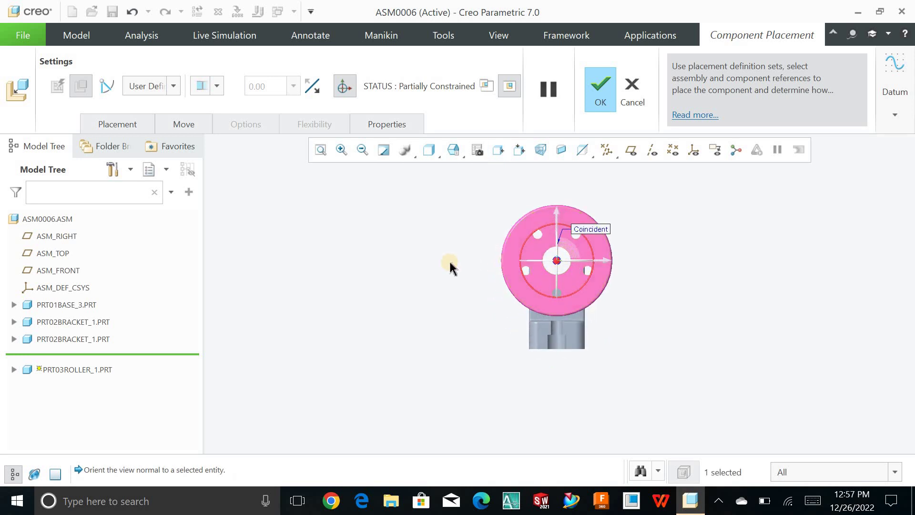
pyautogui.click(321, 151)
pyautogui.moveTo(443, 228); pyautogui.dragTo(323, 147, button='middle')
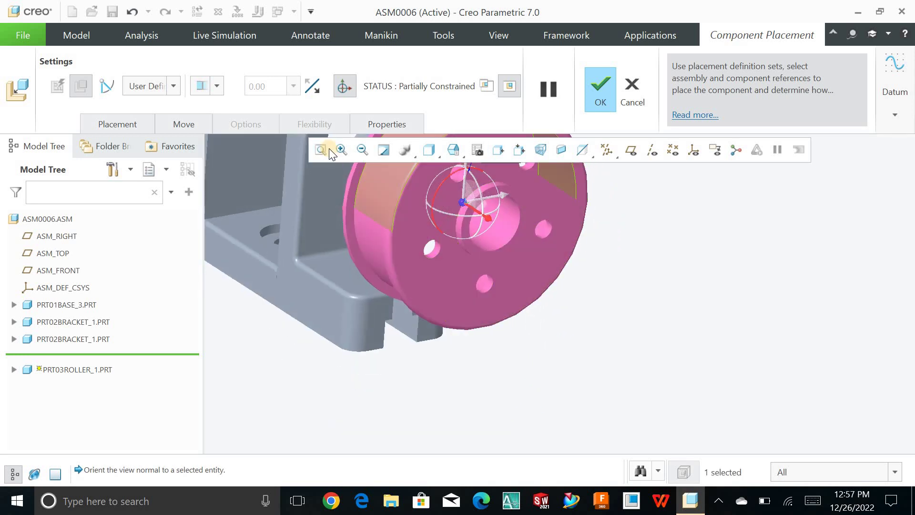
pyautogui.click(320, 151)
pyautogui.moveTo(448, 272); pyautogui.dragTo(326, 153, button='middle')
pyautogui.click(321, 151)
pyautogui.moveTo(427, 230)
pyautogui.mouseDown(button='middle')
pyautogui.moveTo(468, 241)
pyautogui.moveTo(435, 228)
pyautogui.mouseUp(button='middle')
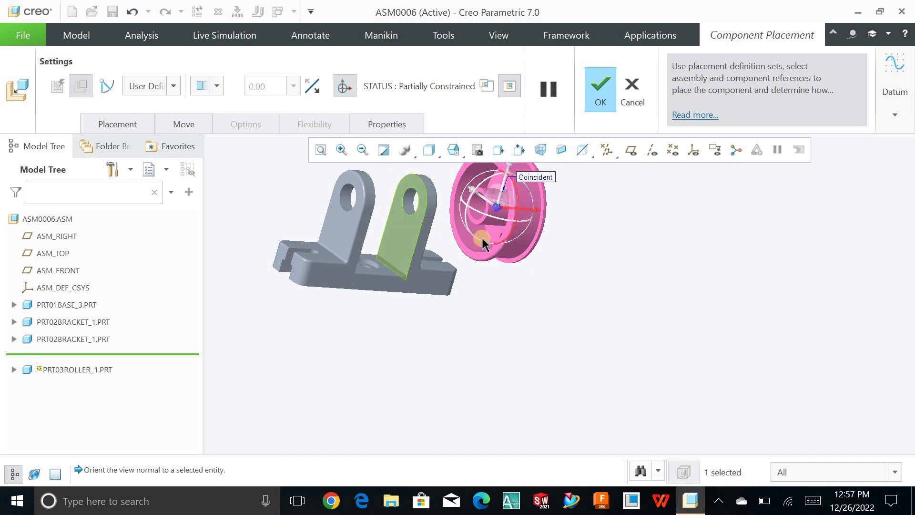
# Step: Pick the roller's rim face as the reference for a Distance constraint to the bracket lug
pyautogui.scroll(5, 474, 257)
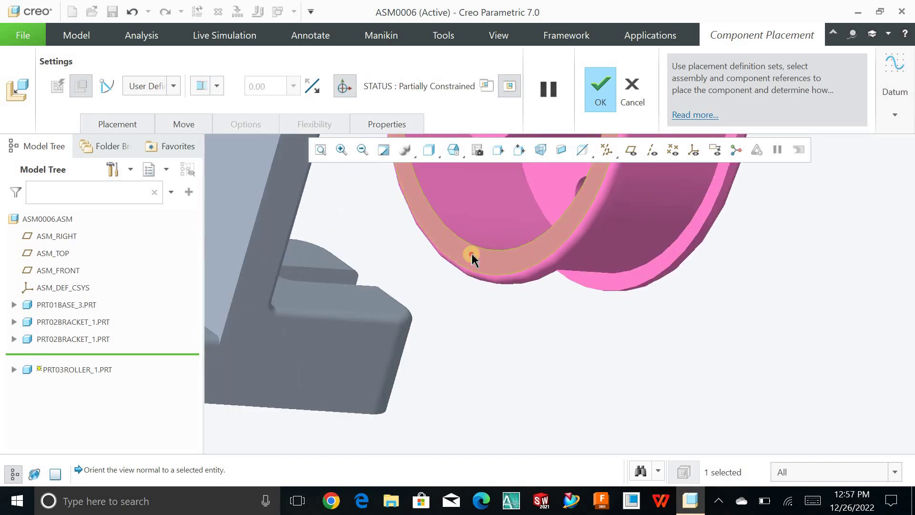
pyautogui.click(472, 256)
pyautogui.scroll(-5, 471, 256)
pyautogui.moveTo(432, 258); pyautogui.dragTo(384, 231, button='middle')
pyautogui.scroll(3, 384, 231)
pyautogui.scroll(3, 386, 239)
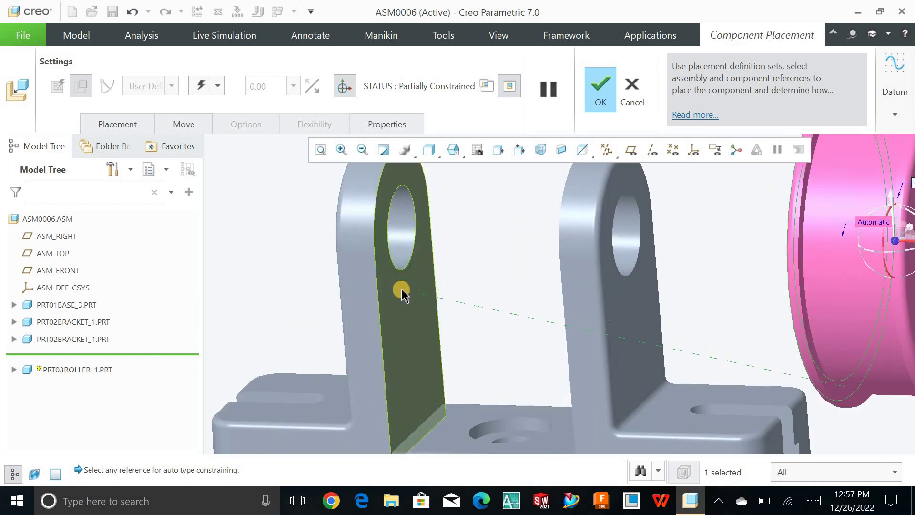
# Step: Pair the roller rim with the bracket lug's inner face, trying offsets 0.15, 0.10 and 0.20 before settling on 0.30
pyautogui.click(400, 288)
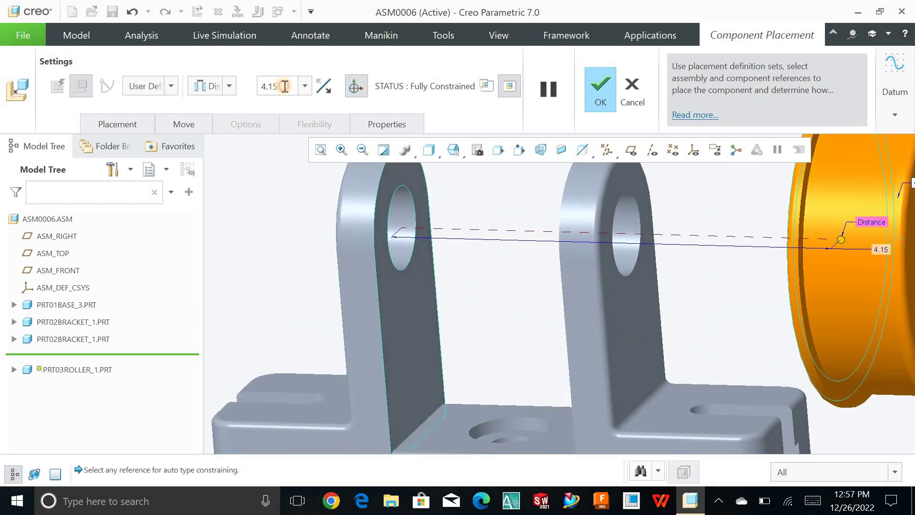
pyautogui.write('0.15')
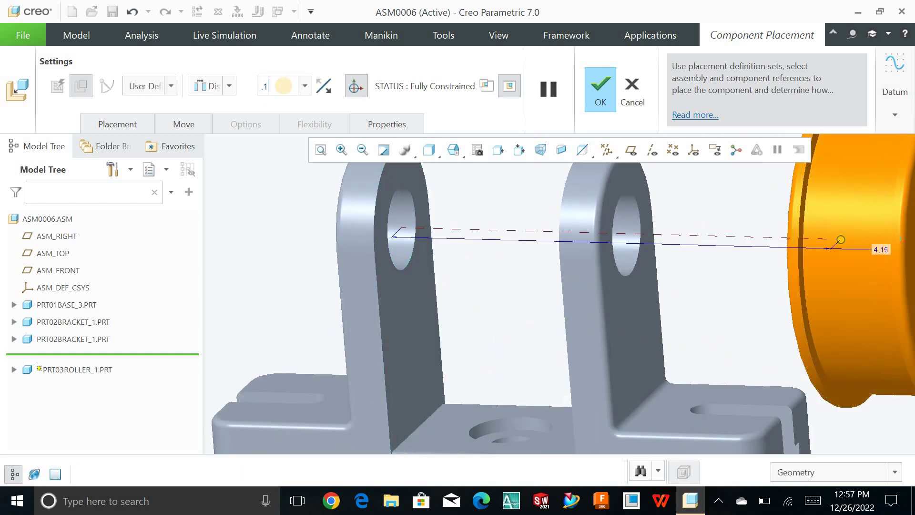
pyautogui.press('Return')
pyautogui.moveTo(294, 262); pyautogui.dragTo(299, 238, button='middle')
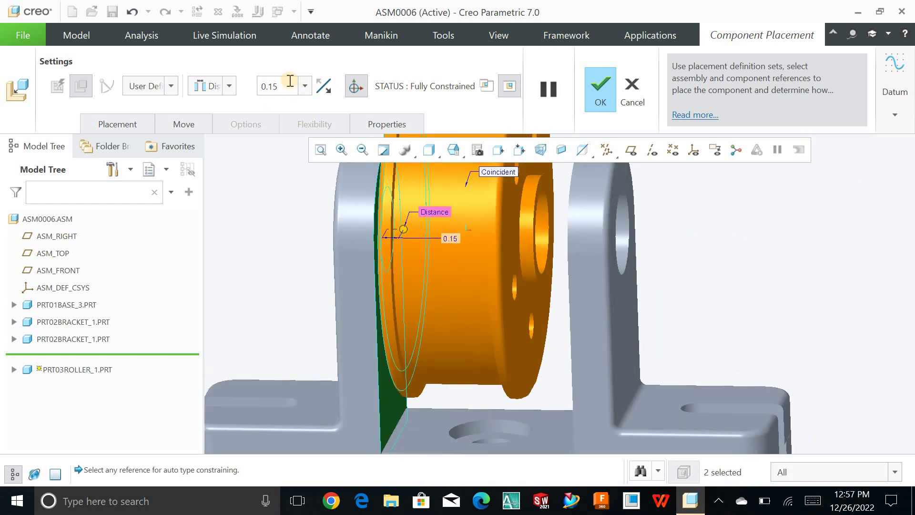
pyautogui.write('0.10')
pyautogui.press('Return')
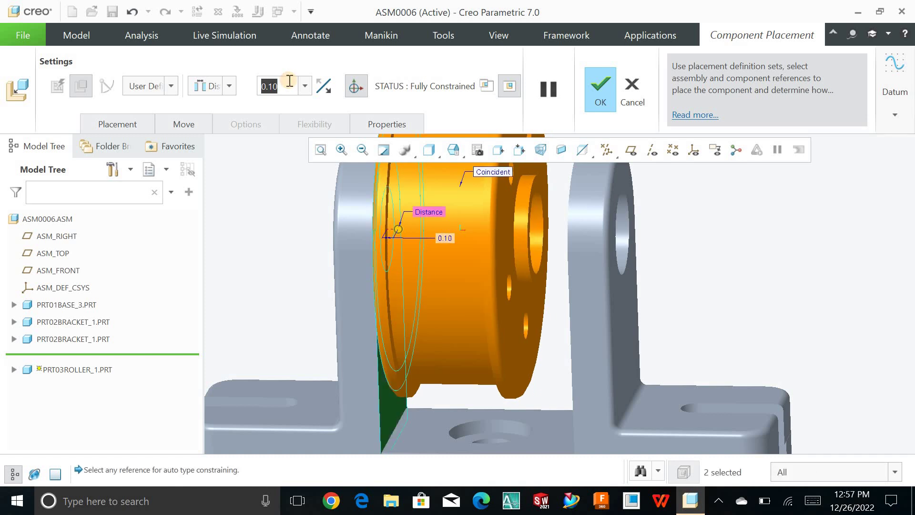
pyautogui.press('BackSpace')
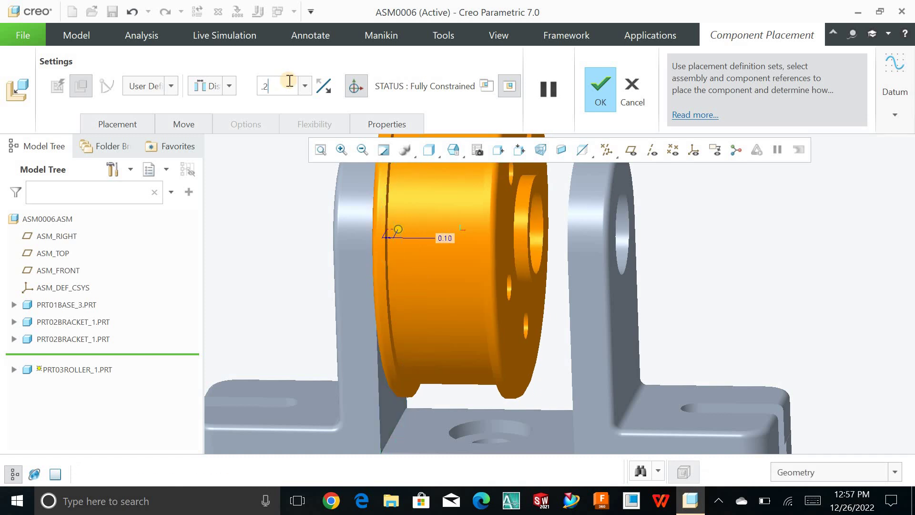
pyautogui.press('Return')
pyautogui.moveTo(269, 222); pyautogui.dragTo(272, 216, button='middle')
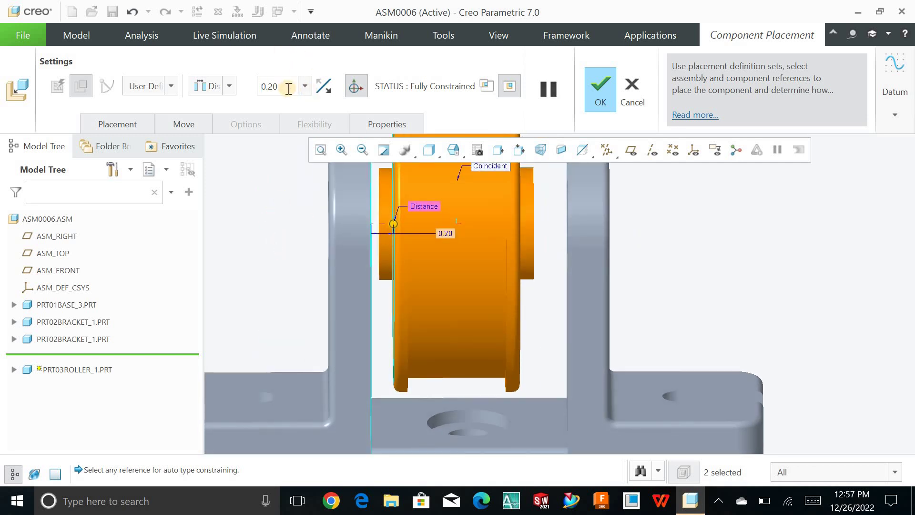
pyautogui.write('.3')
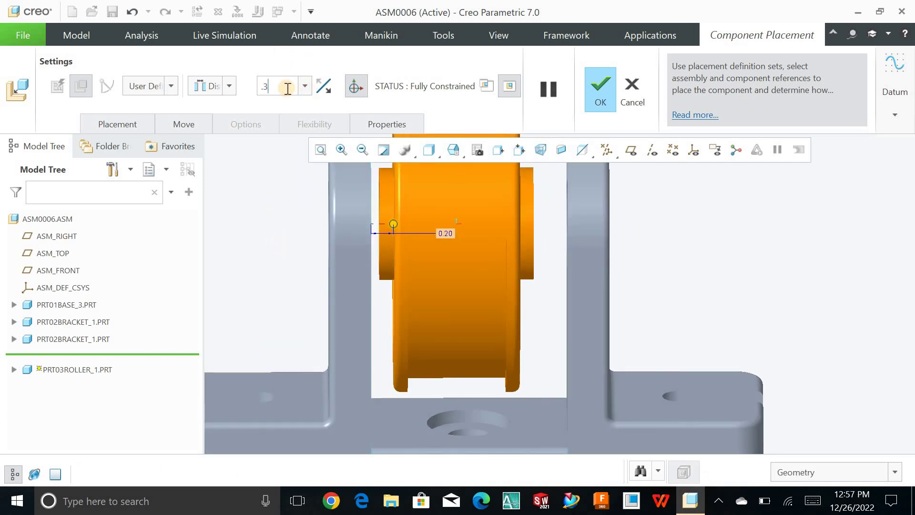
pyautogui.press('Return')
# Step: Confirm the roller placement, refit the assembly and view the bracket's front face square-on
pyautogui.click(596, 104)
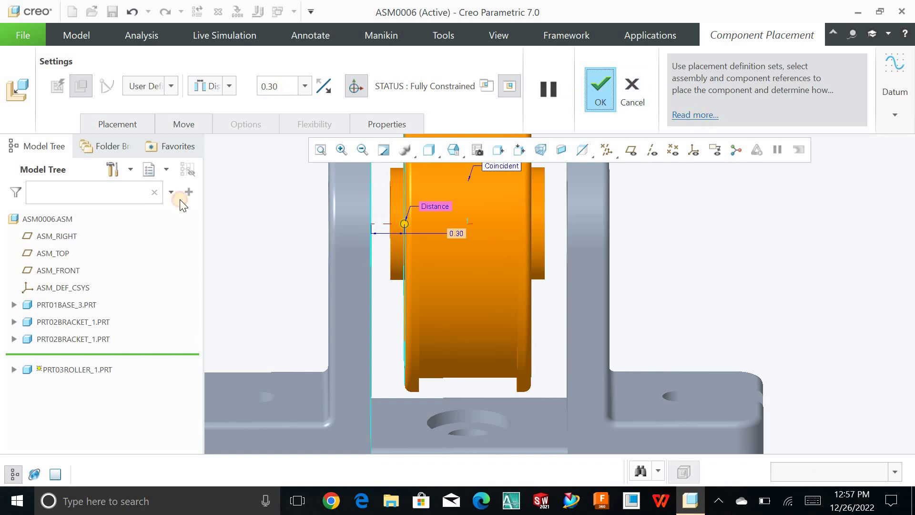
pyautogui.click(323, 149)
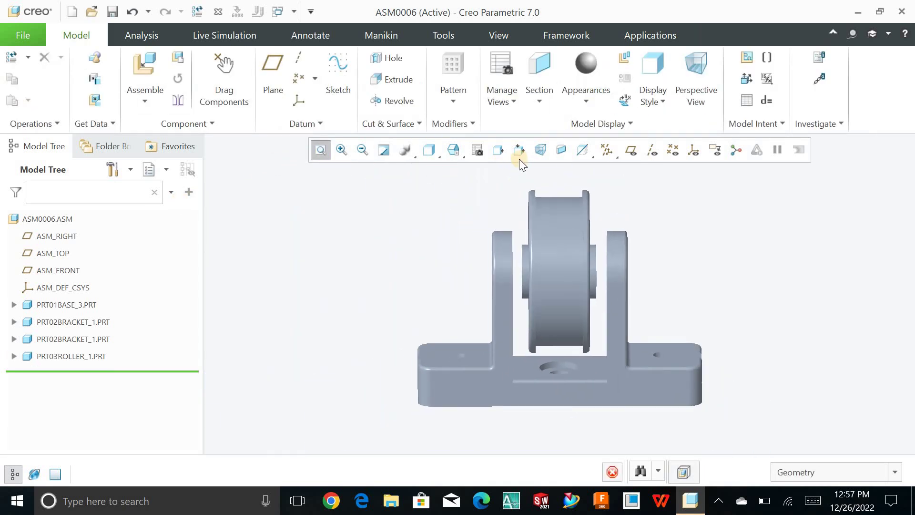
pyautogui.click(498, 149)
pyautogui.click(503, 272)
pyautogui.click(508, 316)
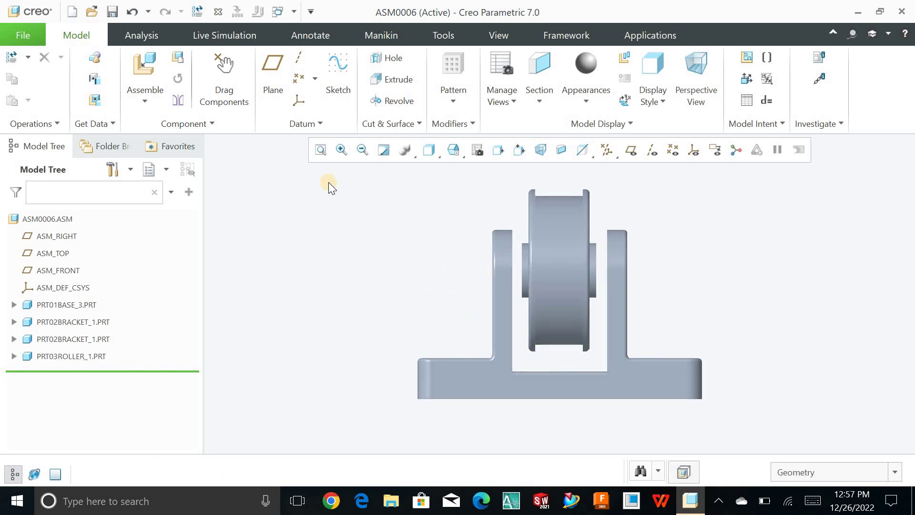
# Step: Bring prt04shaft_1.prt in from session and rotate it to lie horizontal
pyautogui.click(322, 151)
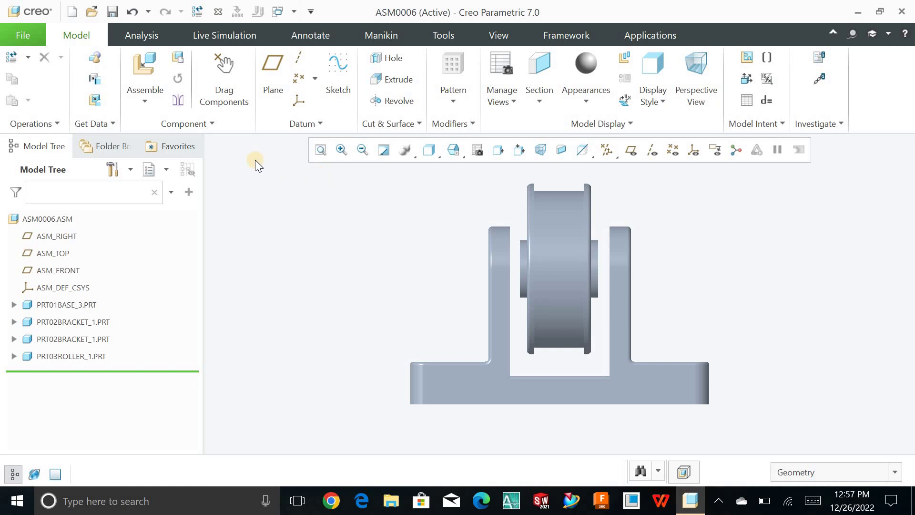
pyautogui.click(148, 69)
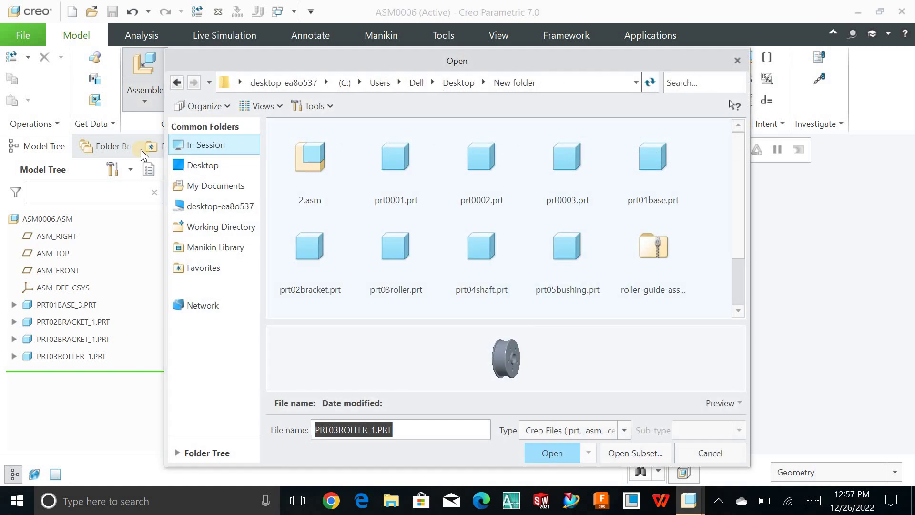
pyautogui.click(205, 143)
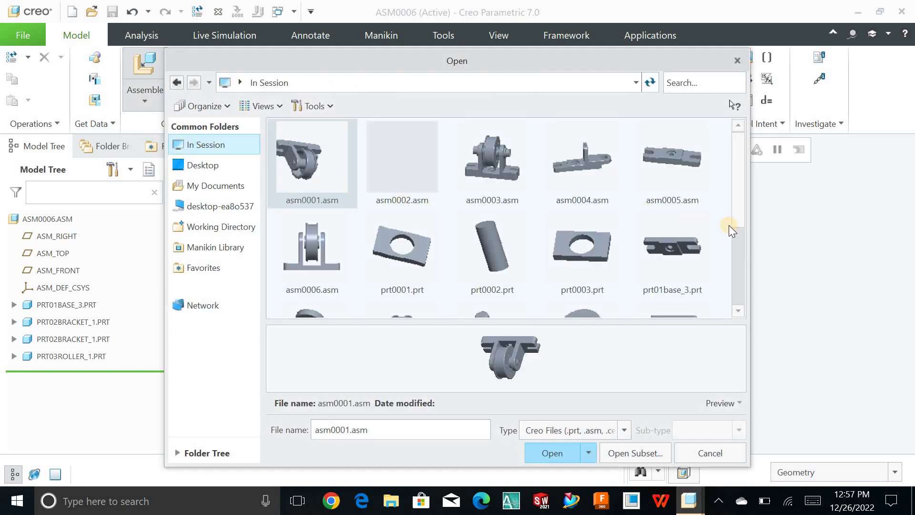
pyautogui.click(745, 237)
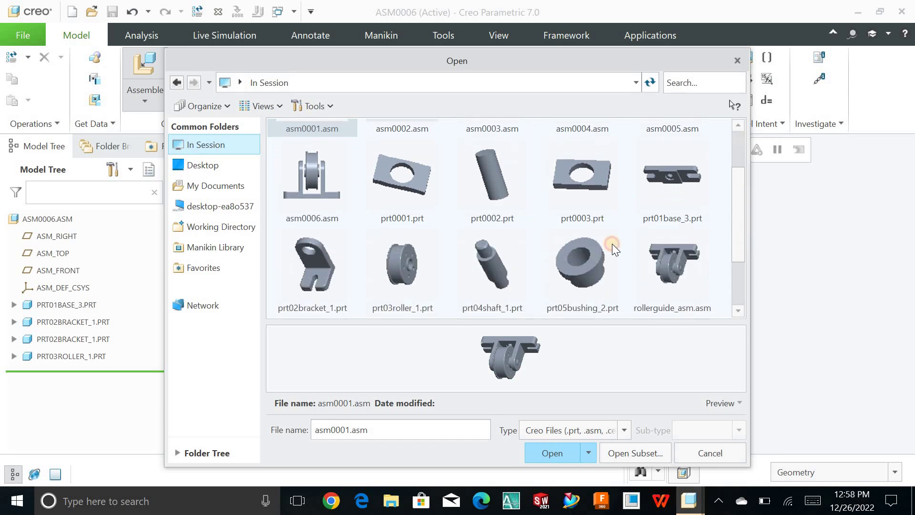
pyautogui.click(512, 249)
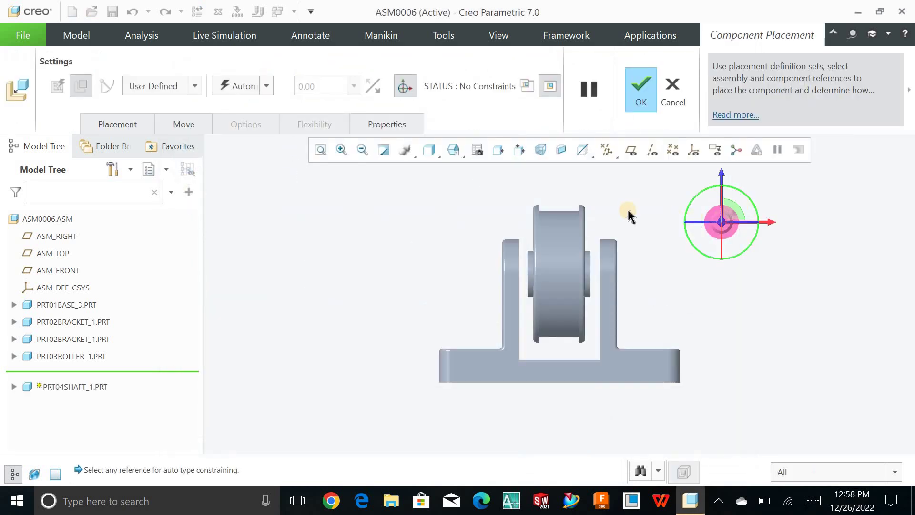
pyautogui.hotkey('ctrl', 'd')
pyautogui.moveTo(741, 251); pyautogui.dragTo(672, 234)
# Step: Align the shaft's cylindrical surface with the bracket hole
pyautogui.scroll(5, 773, 224)
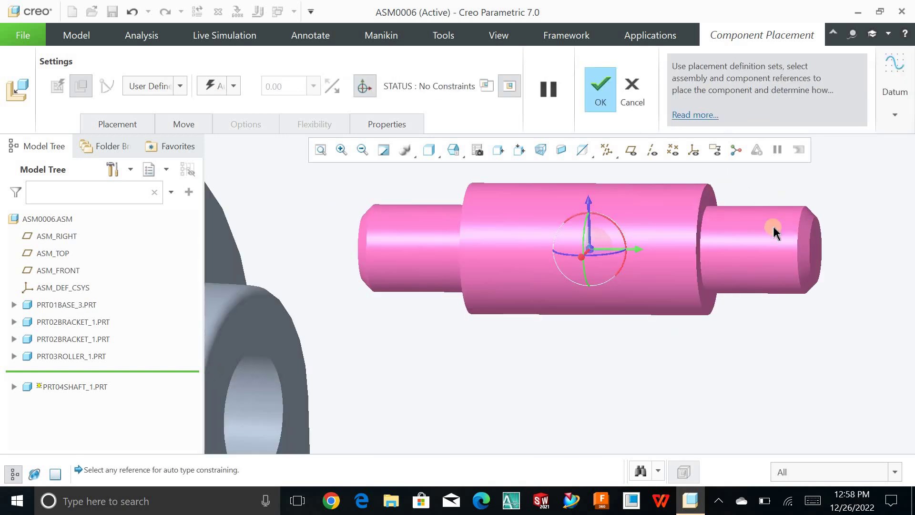
pyautogui.click(773, 224)
pyautogui.scroll(-5, 773, 224)
pyautogui.scroll(4, 612, 308)
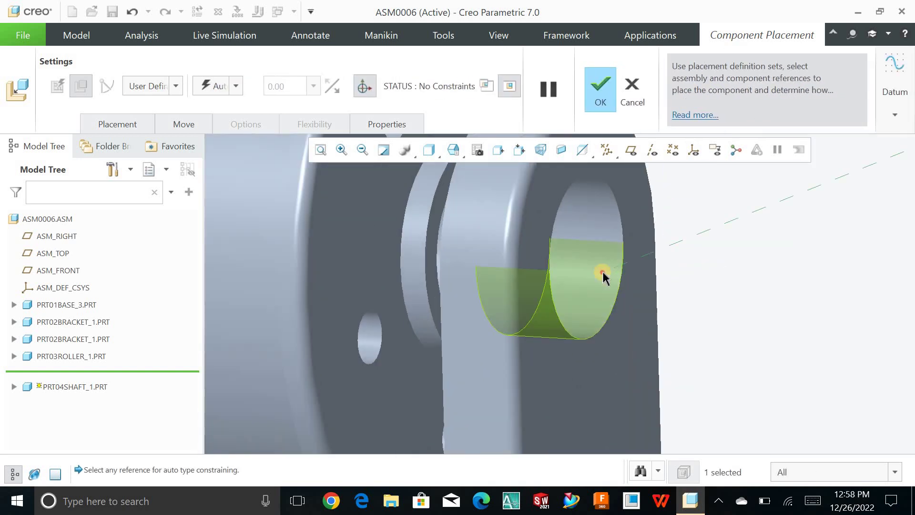
pyautogui.click(602, 270)
pyautogui.scroll(-4, 603, 271)
pyautogui.scroll(5, 832, 288)
# Step: Set the shaft end face 0.10 from the bracket's outer face and confirm the placement
pyautogui.click(774, 264)
pyautogui.scroll(-5, 775, 264)
pyautogui.scroll(-3, 596, 327)
pyautogui.scroll(5, 564, 310)
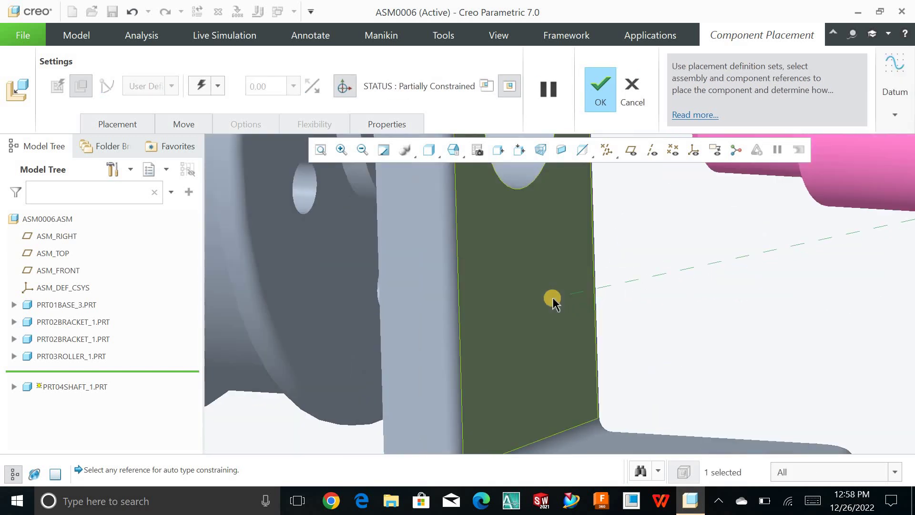
pyautogui.click(552, 301)
pyautogui.scroll(-5, 552, 301)
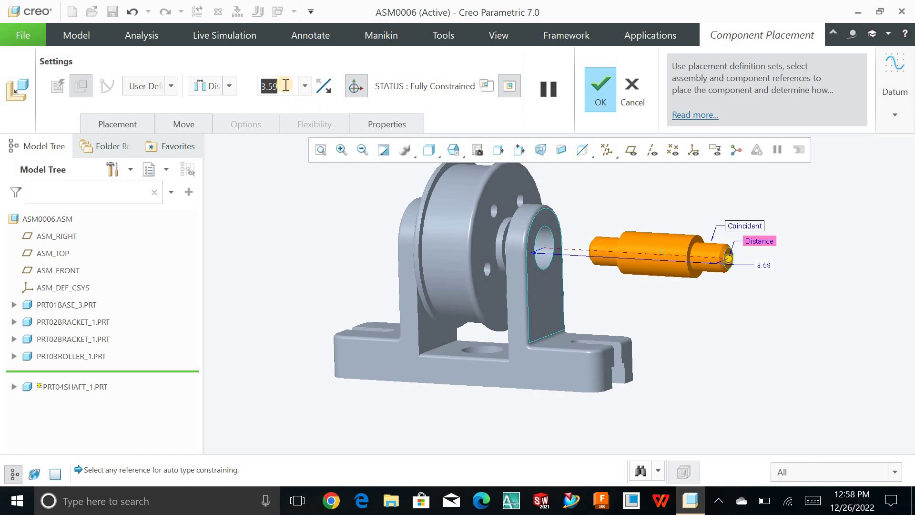
pyautogui.write('0.1')
pyautogui.press('Return')
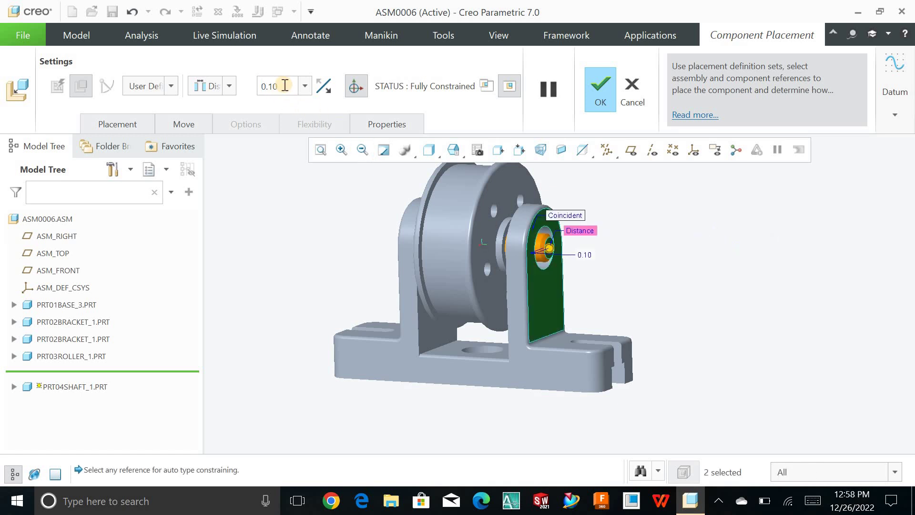
pyautogui.click(600, 93)
pyautogui.click(316, 150)
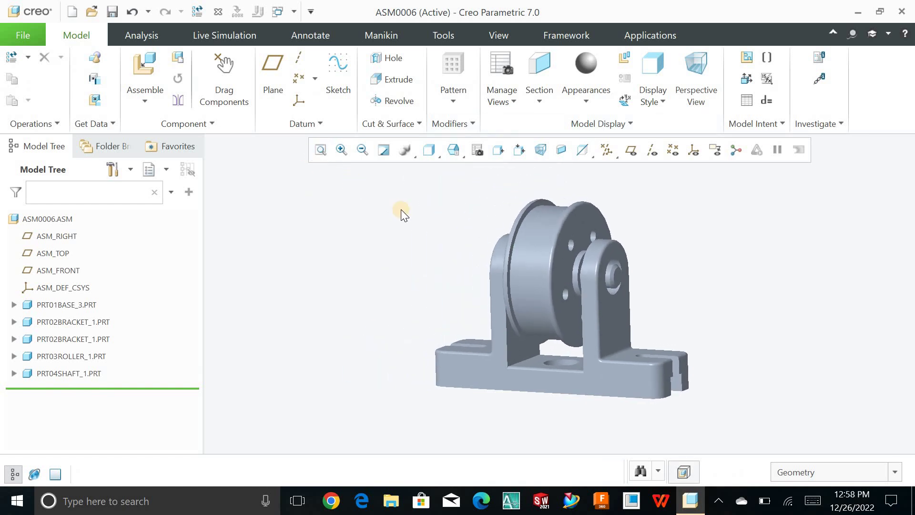
# Step: Turn the view to face the base head-on and fit the assembly
pyautogui.click(511, 153)
pyautogui.click(559, 348)
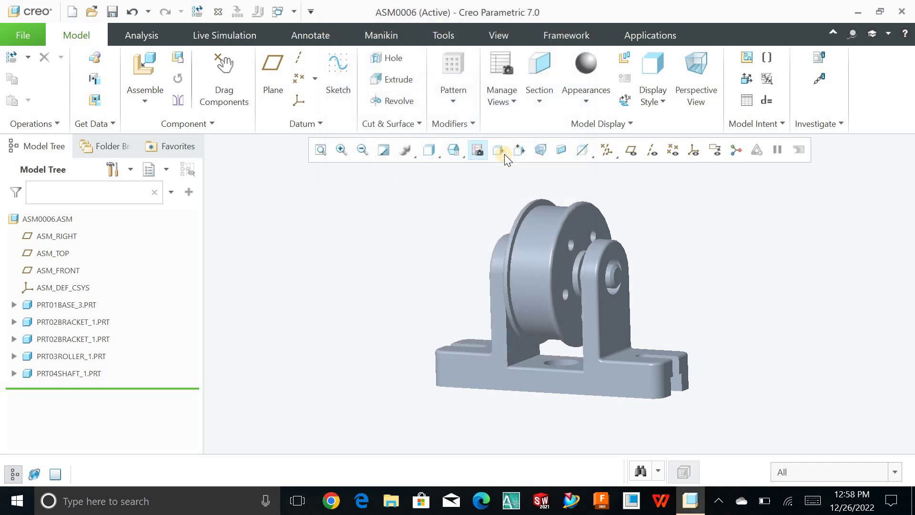
pyautogui.click(500, 368)
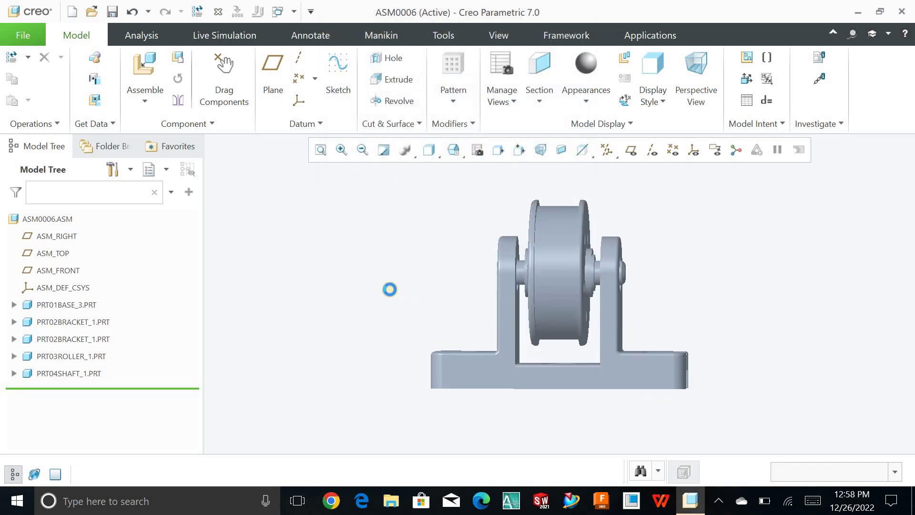
pyautogui.click(323, 154)
# Step: Bring prt05bushing_2.prt in from session and rotate it into a workable orientation
pyautogui.click(151, 67)
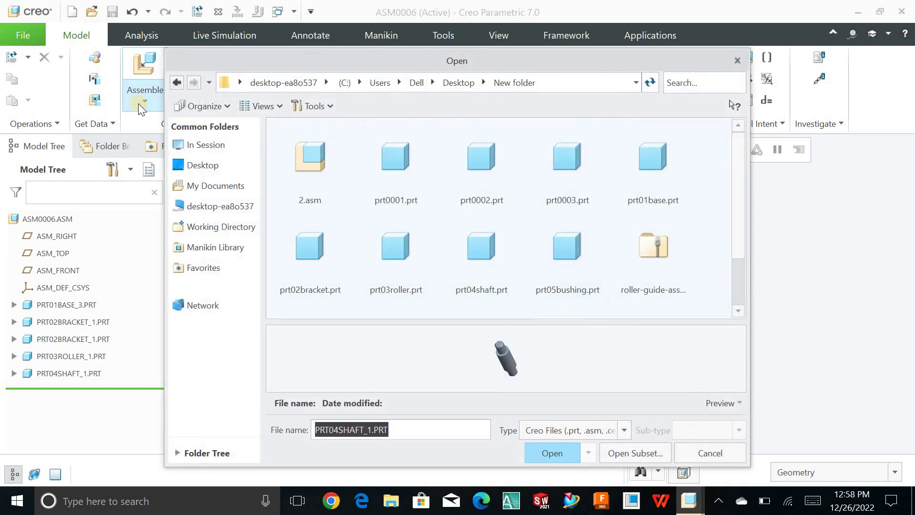
pyautogui.click(214, 146)
pyautogui.moveTo(741, 193); pyautogui.dragTo(752, 259)
pyautogui.click(623, 231)
pyautogui.click(551, 453)
pyautogui.moveTo(742, 203); pyautogui.dragTo(746, 230, button='middle')
pyautogui.moveTo(746, 230); pyautogui.dragTo(719, 223)
# Step: Make the bushing's inner bore coincident with the shaft
pyautogui.scroll(5, 718, 222)
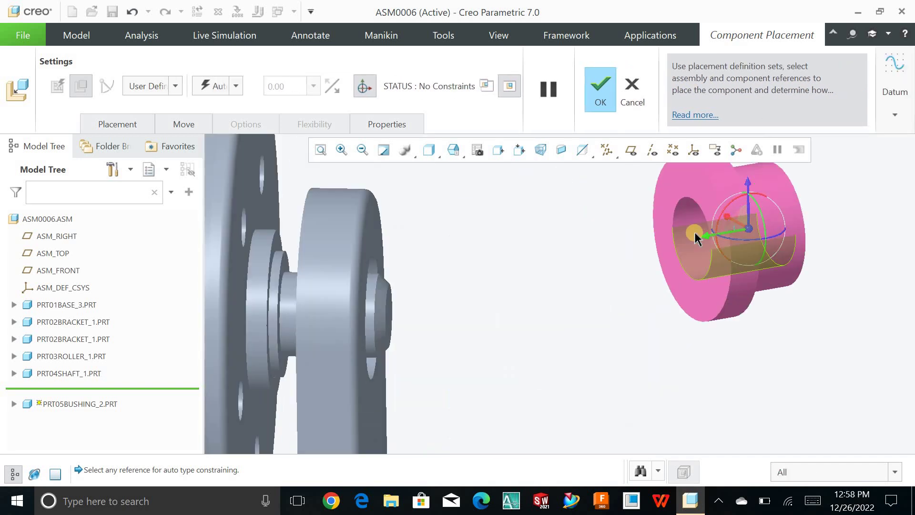
pyautogui.click(687, 236)
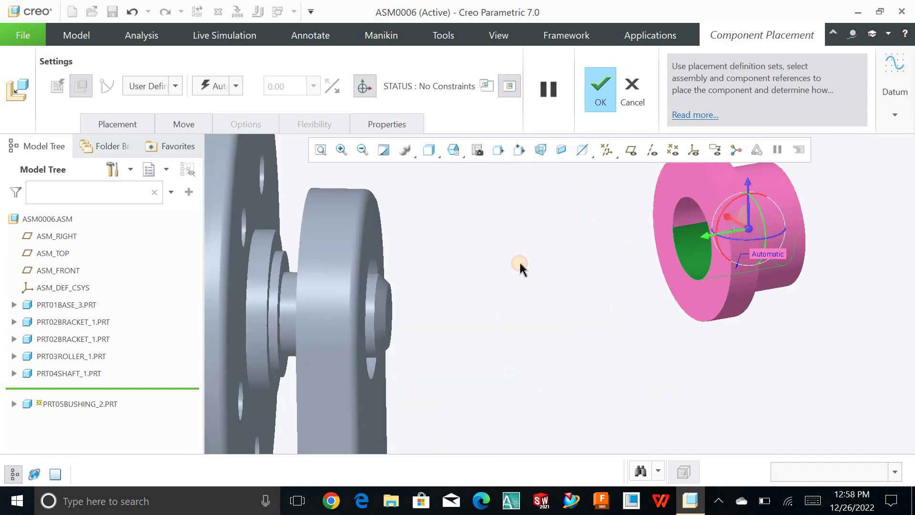
pyautogui.click(291, 305)
pyautogui.scroll(-4, 563, 332)
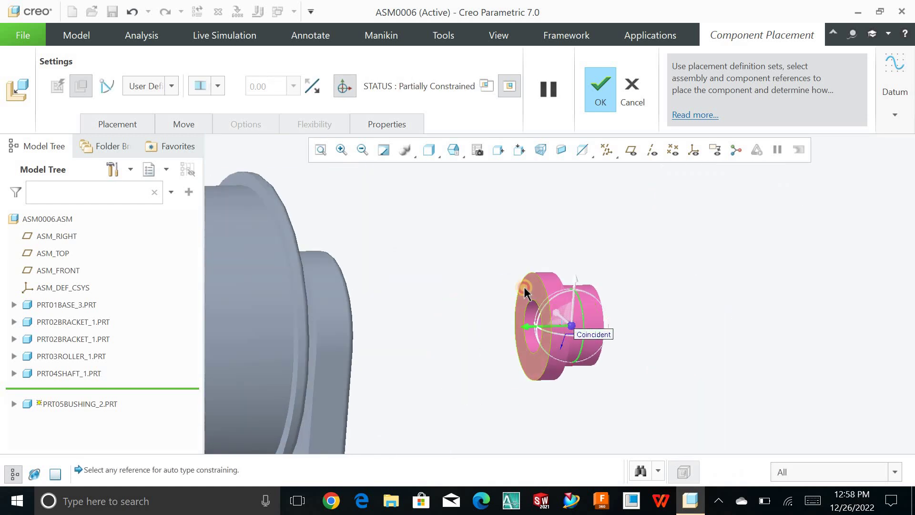
# Step: Set the bushing end face at 0 distance against the bracket lug and confirm the placement
pyautogui.click(535, 294)
pyautogui.moveTo(474, 291); pyautogui.dragTo(540, 314, button='middle')
pyautogui.click(540, 315)
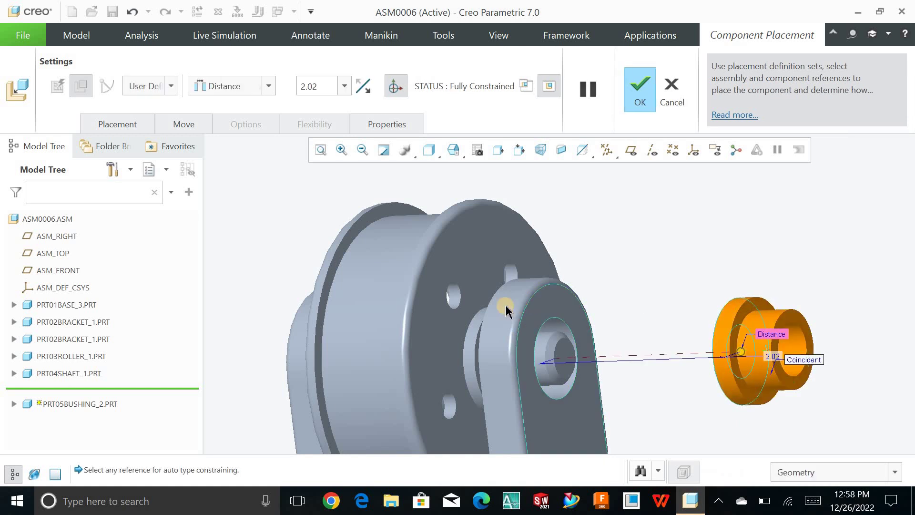
pyautogui.write('0')
pyautogui.press('Return')
pyautogui.click(600, 91)
pyautogui.click(321, 149)
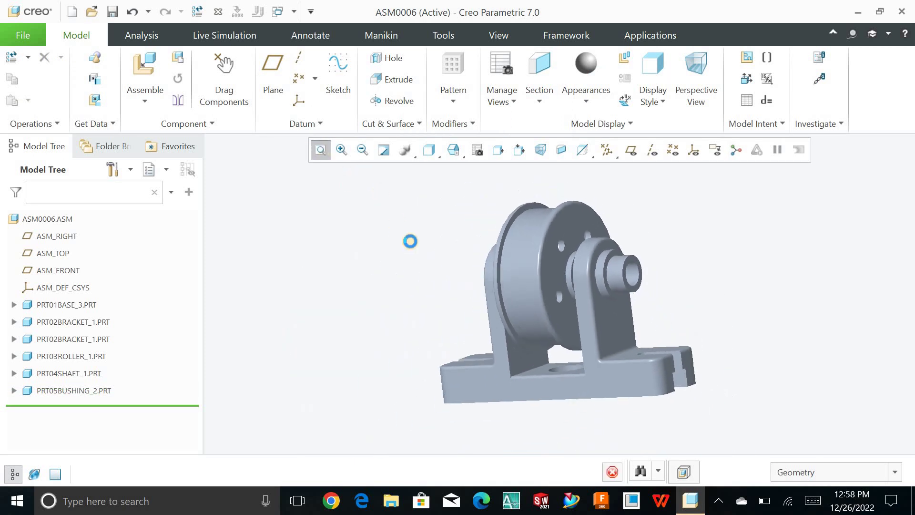
# Step: Bring a second prt05bushing_2.prt in from session for placement
pyautogui.moveTo(445, 262); pyautogui.dragTo(259, 162, button='middle')
pyautogui.click(321, 150)
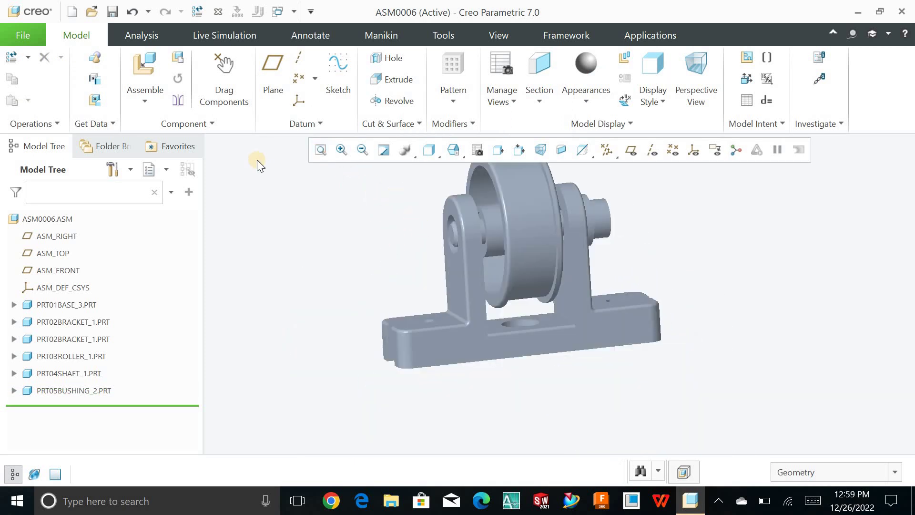
pyautogui.click(158, 79)
pyautogui.click(243, 144)
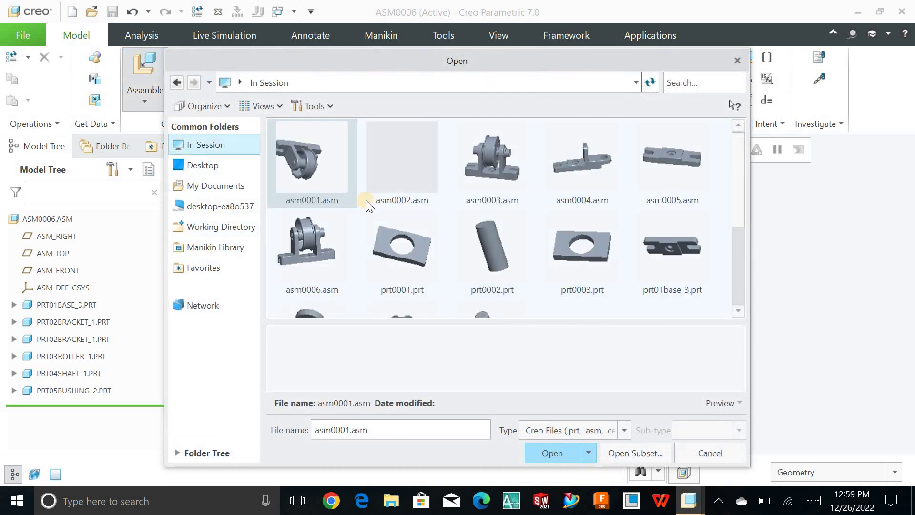
pyautogui.scroll(-3, 517, 223)
pyautogui.click(563, 173)
pyautogui.click(561, 455)
pyautogui.click(329, 156)
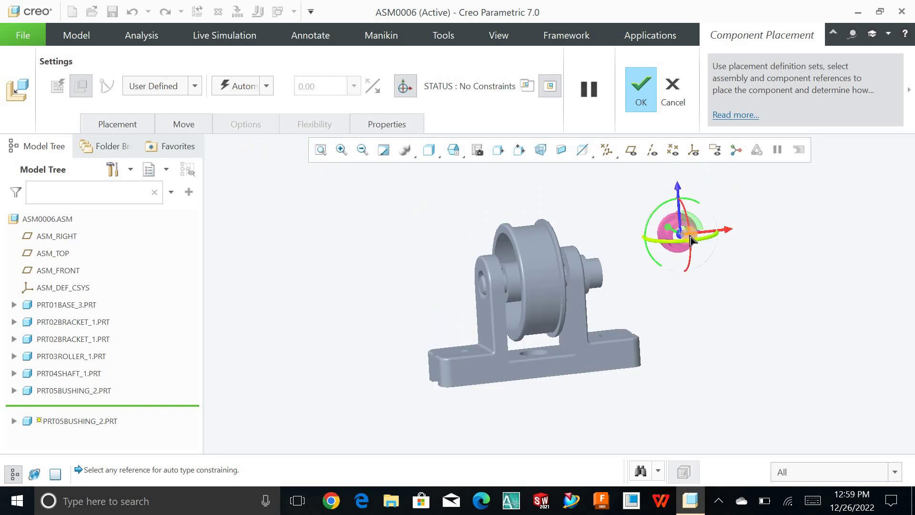
# Step: Move the bushing to the left shaft end and make its bore coincident with the shaft
pyautogui.moveTo(684, 241); pyautogui.dragTo(402, 291)
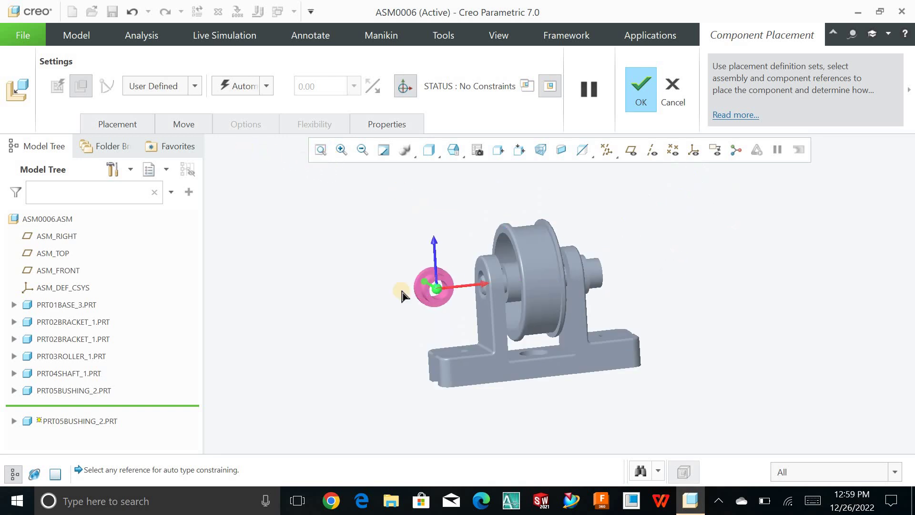
pyautogui.moveTo(361, 278); pyautogui.dragTo(492, 292, button='middle')
pyautogui.moveTo(493, 291); pyautogui.dragTo(466, 303)
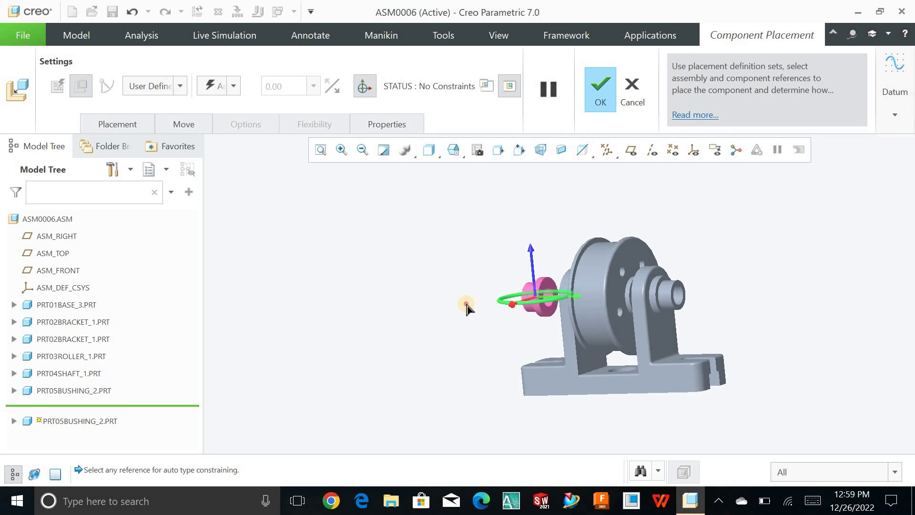
pyautogui.scroll(5, 543, 281)
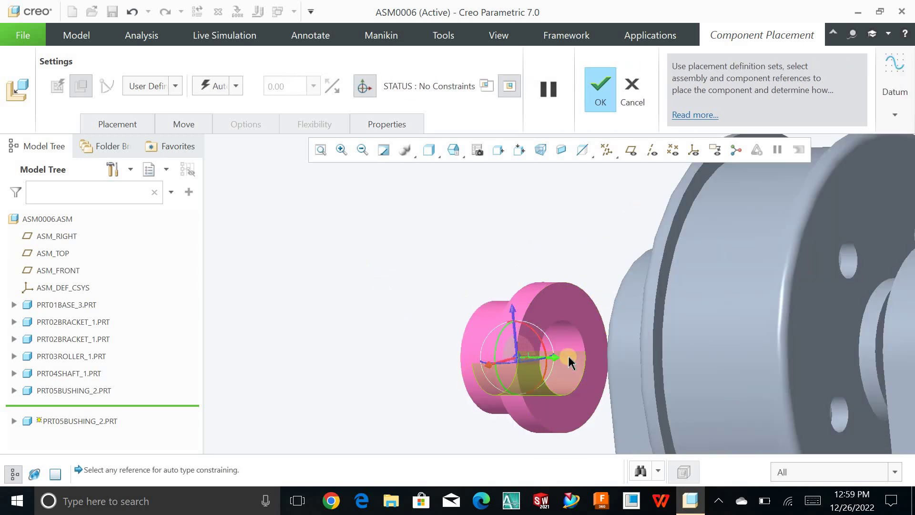
pyautogui.click(568, 354)
pyautogui.scroll(-3, 616, 345)
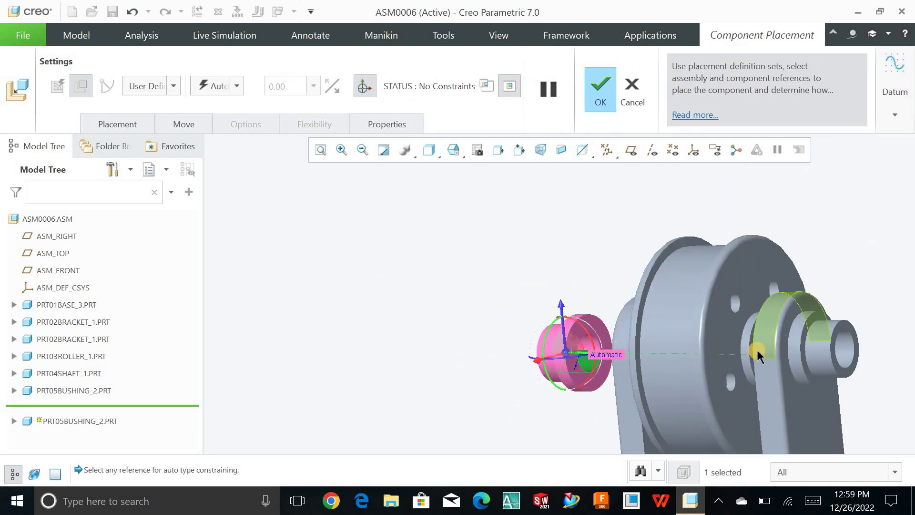
pyautogui.moveTo(704, 350); pyautogui.dragTo(617, 343, button='middle')
pyautogui.click(598, 347)
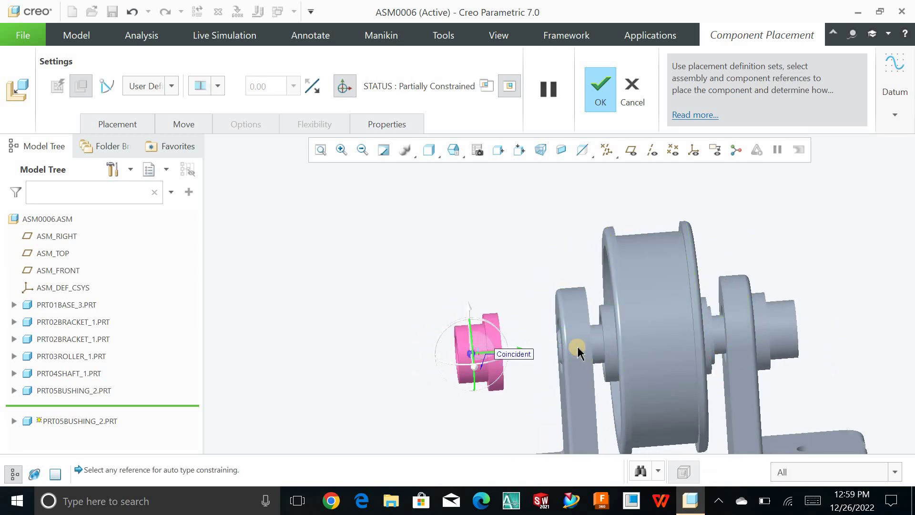
# Step: Set the bushing face at 0 distance against the other bracket lug and confirm the placement
pyautogui.moveTo(537, 327); pyautogui.dragTo(548, 433, button='middle')
pyautogui.click(521, 425)
pyautogui.moveTo(484, 316); pyautogui.dragTo(453, 343, button='middle')
pyautogui.click(447, 345)
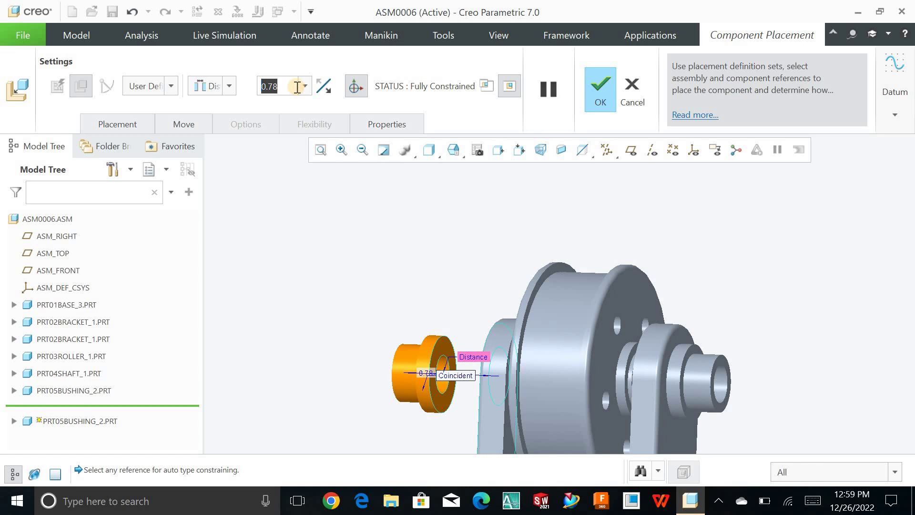
pyautogui.write('0')
pyautogui.press('Return')
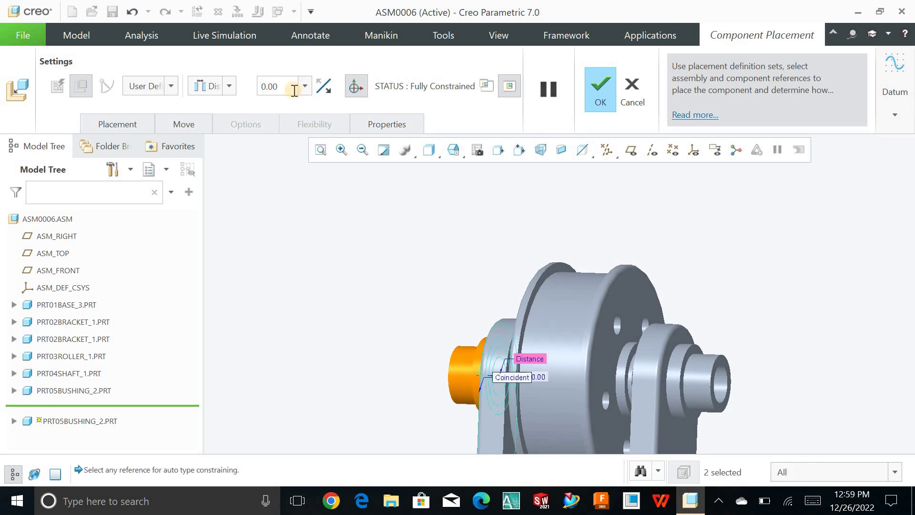
pyautogui.click(587, 96)
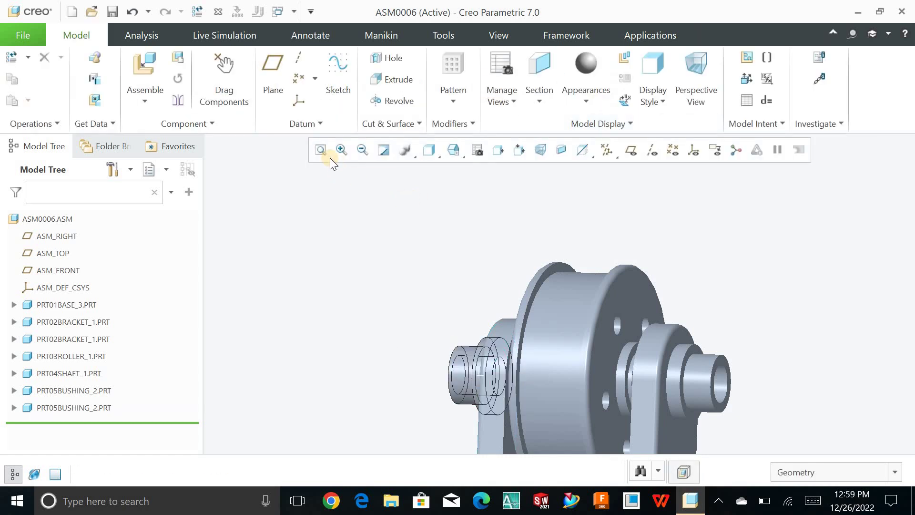
pyautogui.click(320, 150)
pyautogui.moveTo(478, 216); pyautogui.dragTo(451, 265, button='middle')
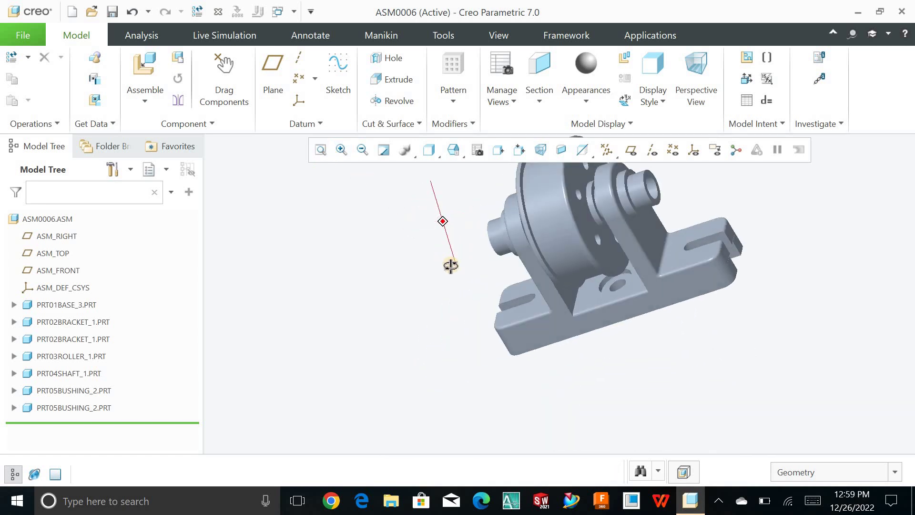
pyautogui.click(320, 149)
pyautogui.moveTo(441, 216); pyautogui.dragTo(405, 209, button='middle')
pyautogui.click(317, 151)
pyautogui.click(167, 84)
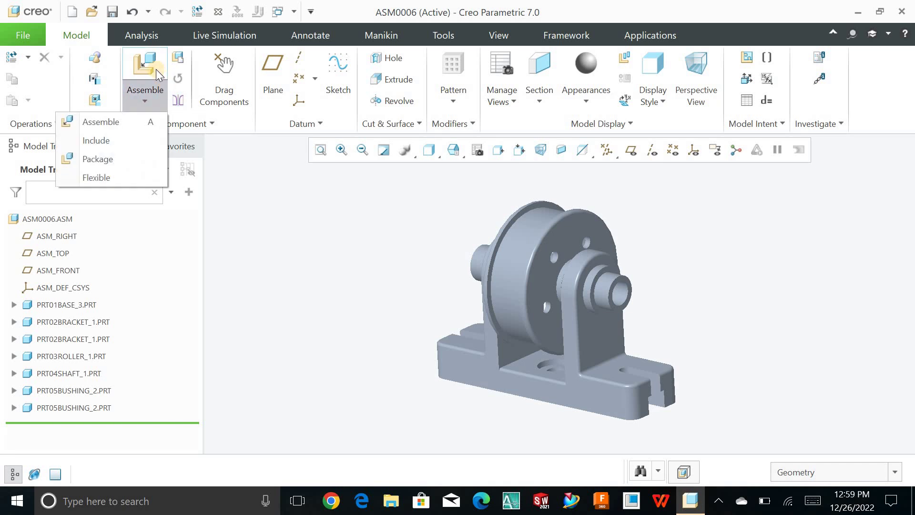
pyautogui.click(158, 71)
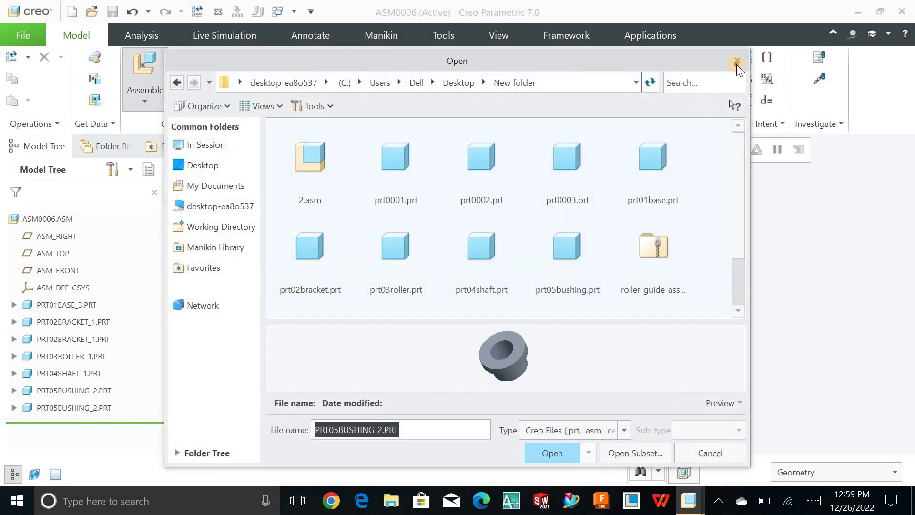
pyautogui.click(737, 64)
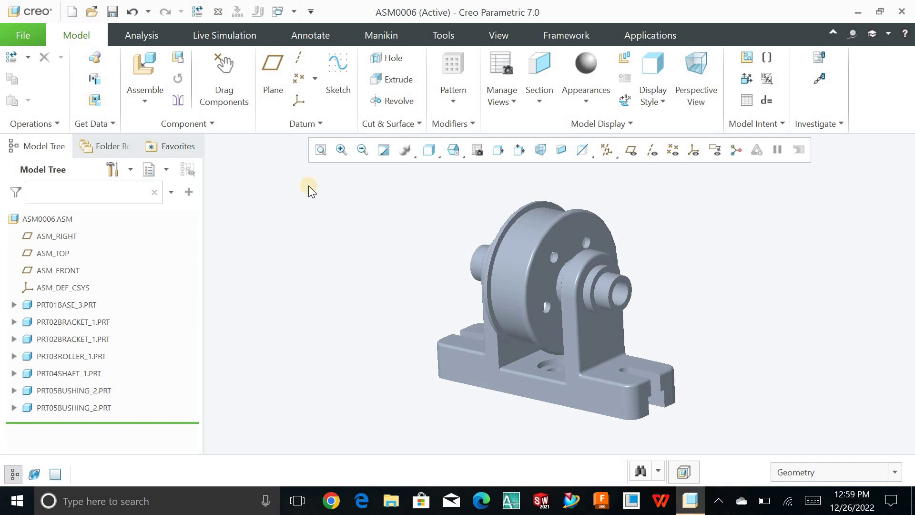
pyautogui.click(321, 149)
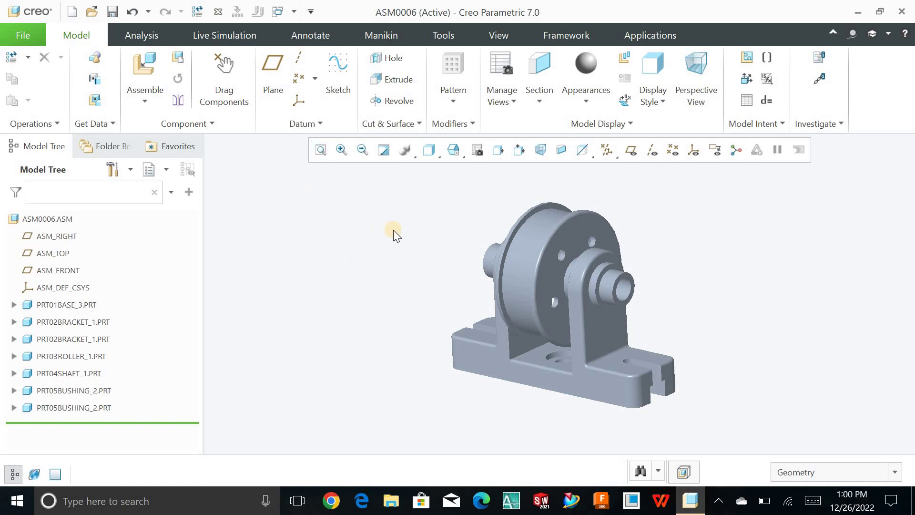
pyautogui.moveTo(419, 237); pyautogui.dragTo(424, 238, button='middle')
pyautogui.click(320, 150)
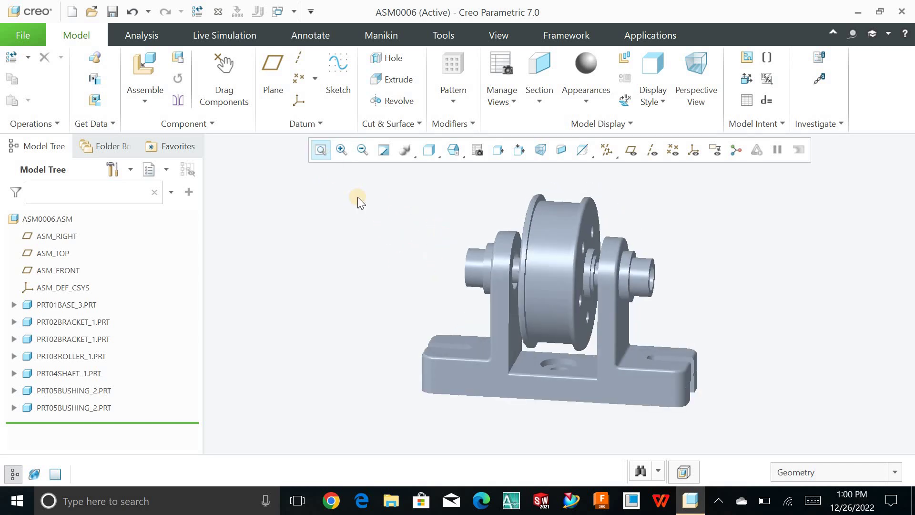
pyautogui.moveTo(365, 198); pyautogui.dragTo(385, 223, button='middle')
pyautogui.click(320, 149)
pyautogui.click(321, 150)
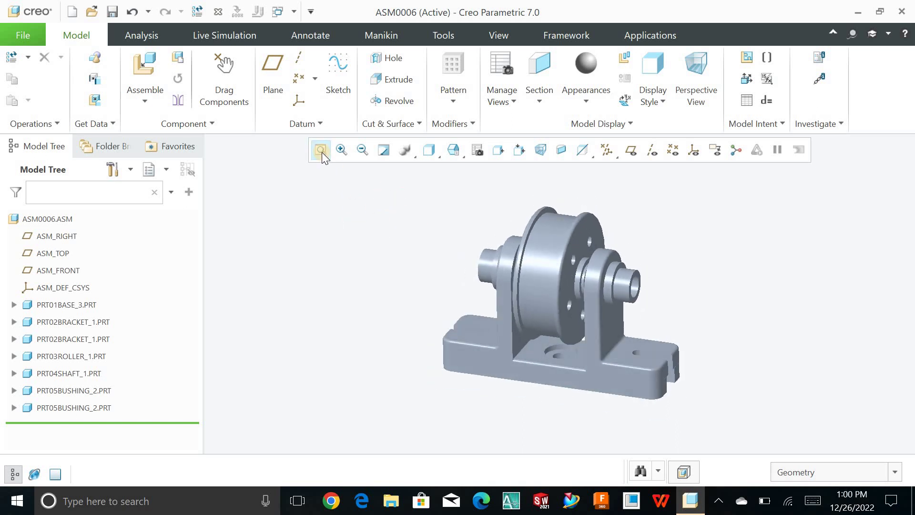